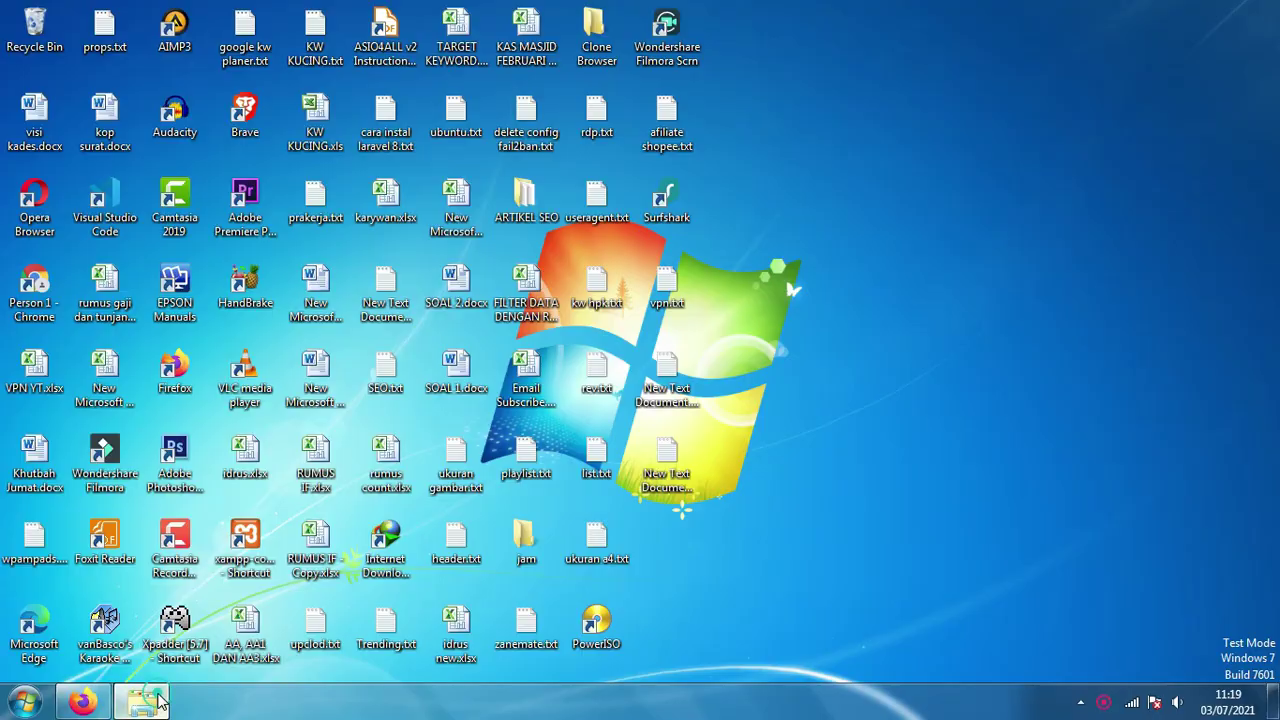
# - Delete swap-foto-ukuran-200.jpg to the Recycle Bin
pyautogui.rightClick(289, 168)
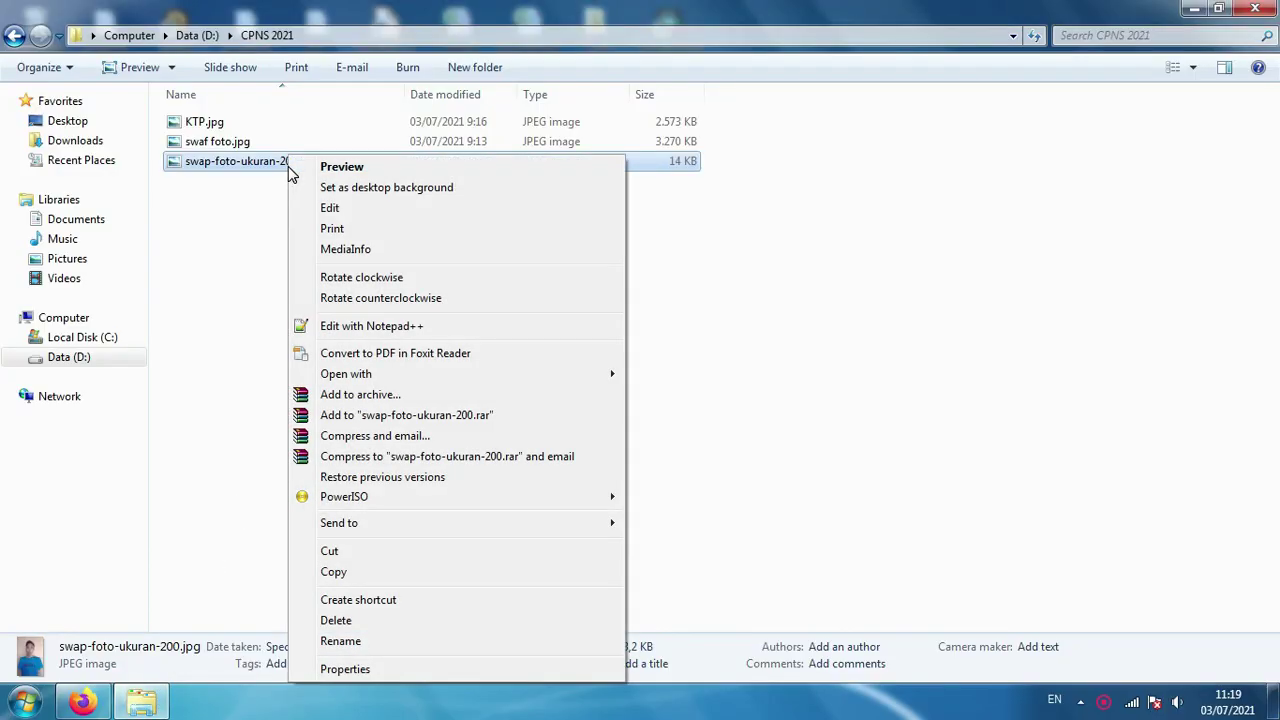
pyautogui.click(346, 618)
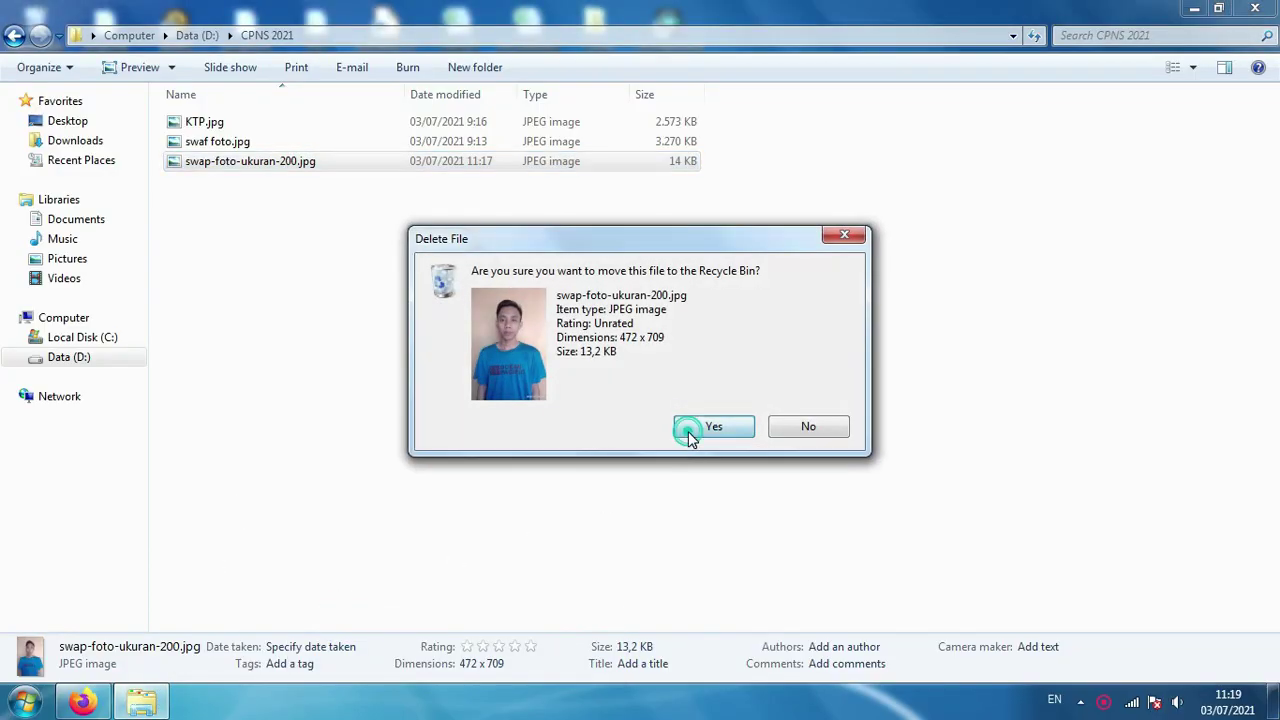
pyautogui.click(689, 430)
pyautogui.click(366, 260)
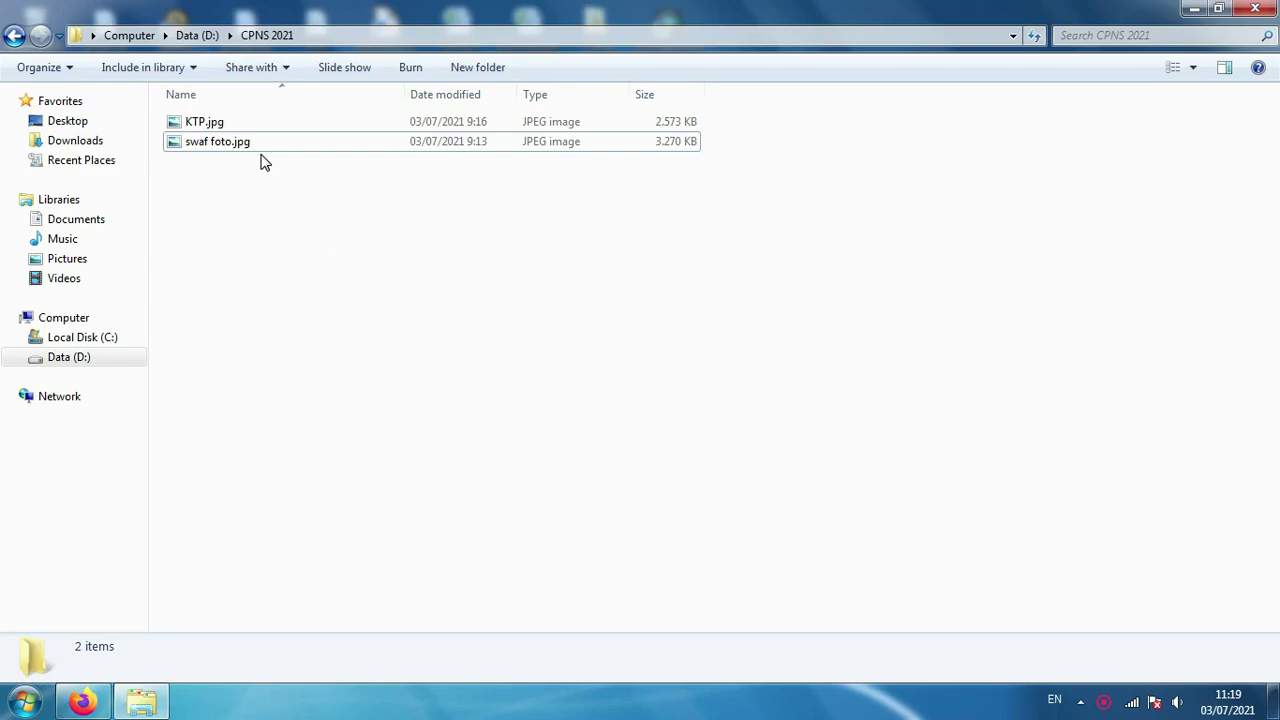
# - Check in Properties that swaf foto.jpg is 3,19 MB in size and on disk
pyautogui.rightClick(220, 143)
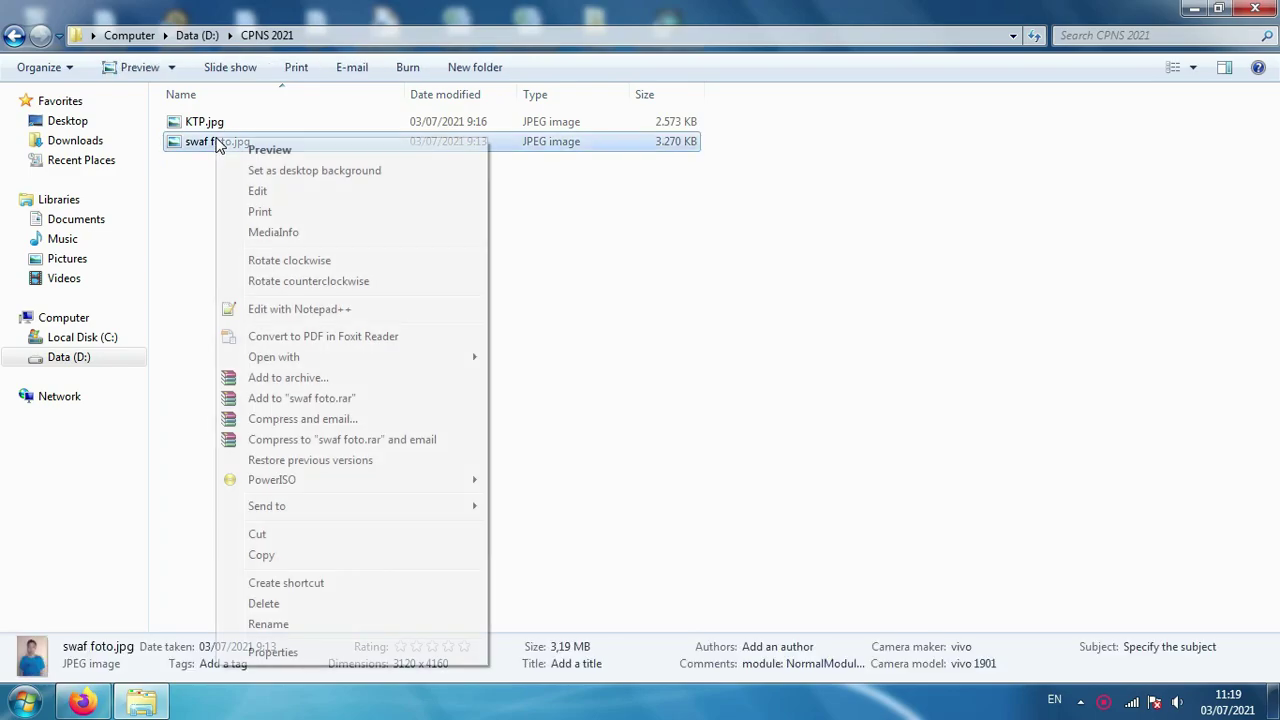
pyautogui.click(272, 651)
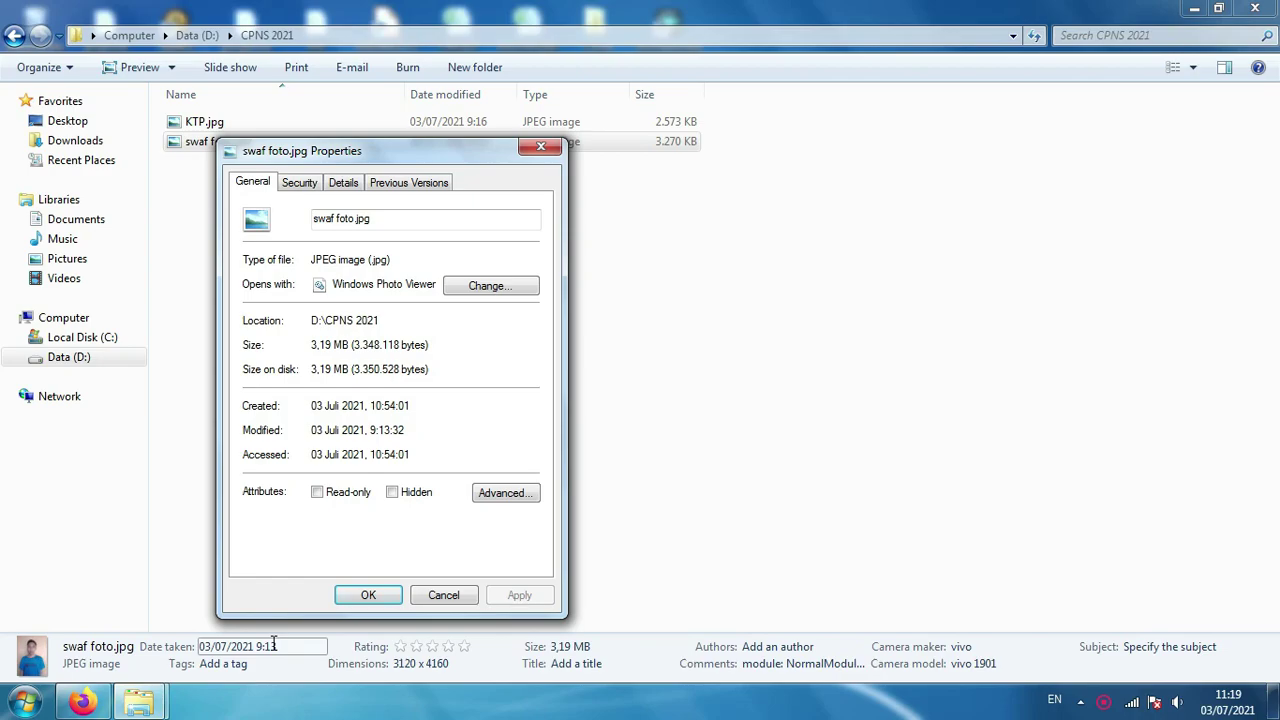
pyautogui.moveTo(348, 344); pyautogui.dragTo(311, 345)
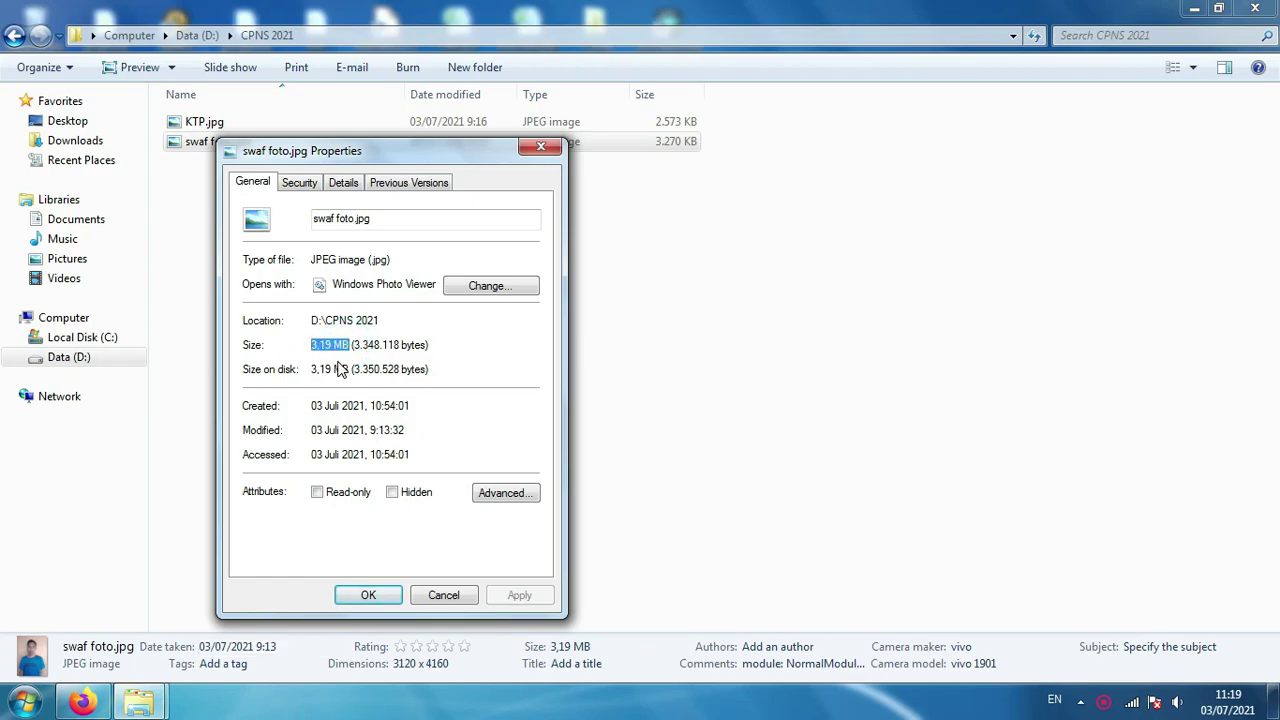
pyautogui.click(363, 369)
pyautogui.moveTo(350, 369); pyautogui.dragTo(310, 369)
pyautogui.click(350, 345)
pyautogui.moveTo(348, 345); pyautogui.dragTo(310, 345)
pyautogui.click(454, 357)
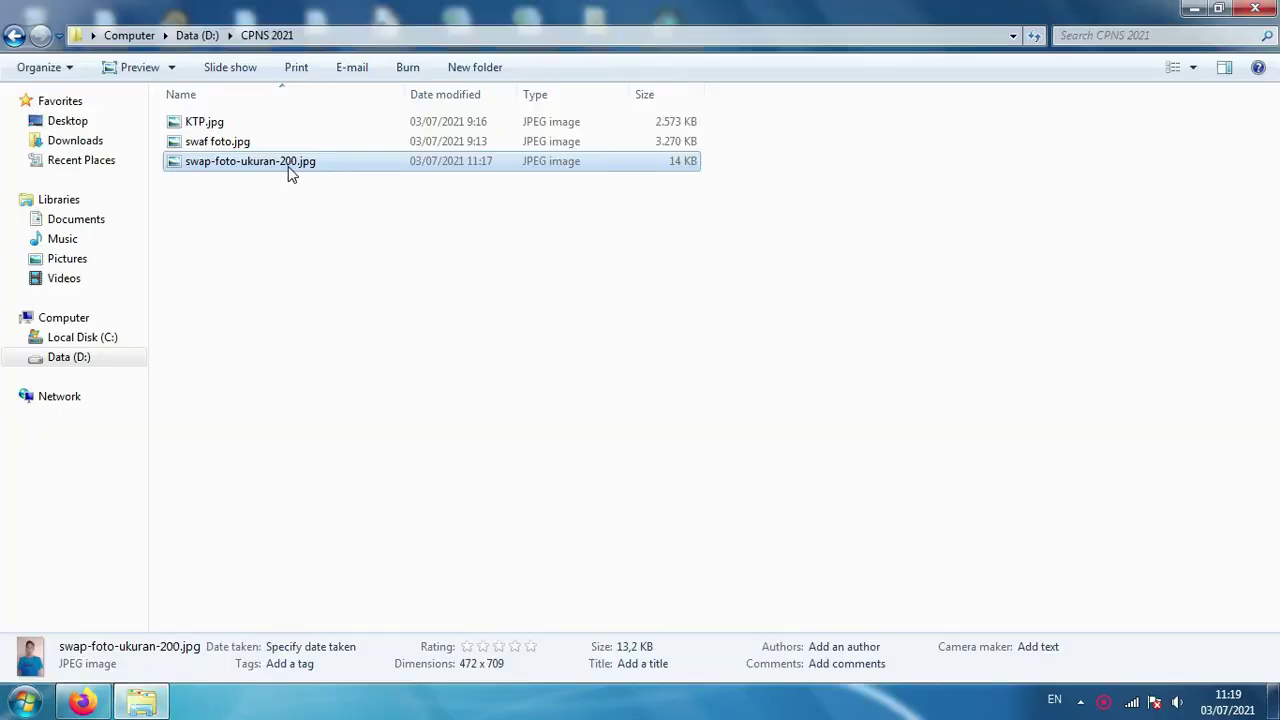
# - Move swap-foto-ukuran-200.jpg from CPNS 2021 to the Recycle Bin
pyautogui.rightClick(290, 172)
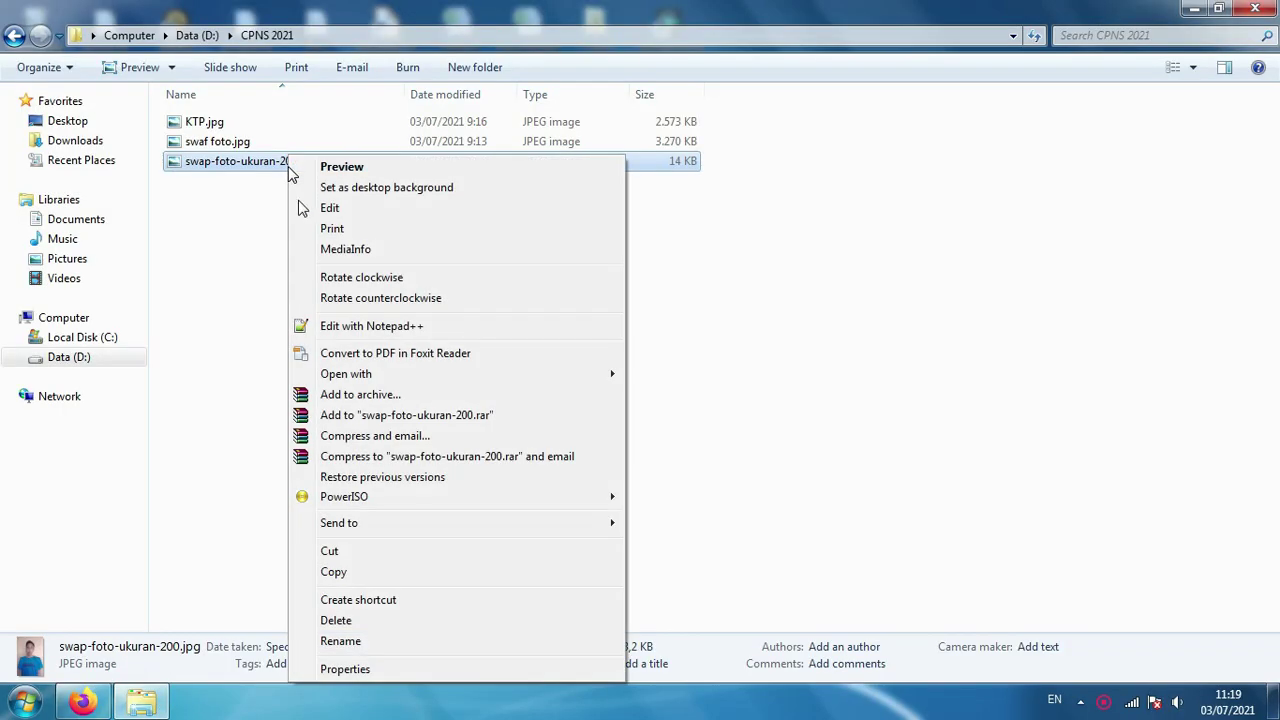
pyautogui.click(345, 618)
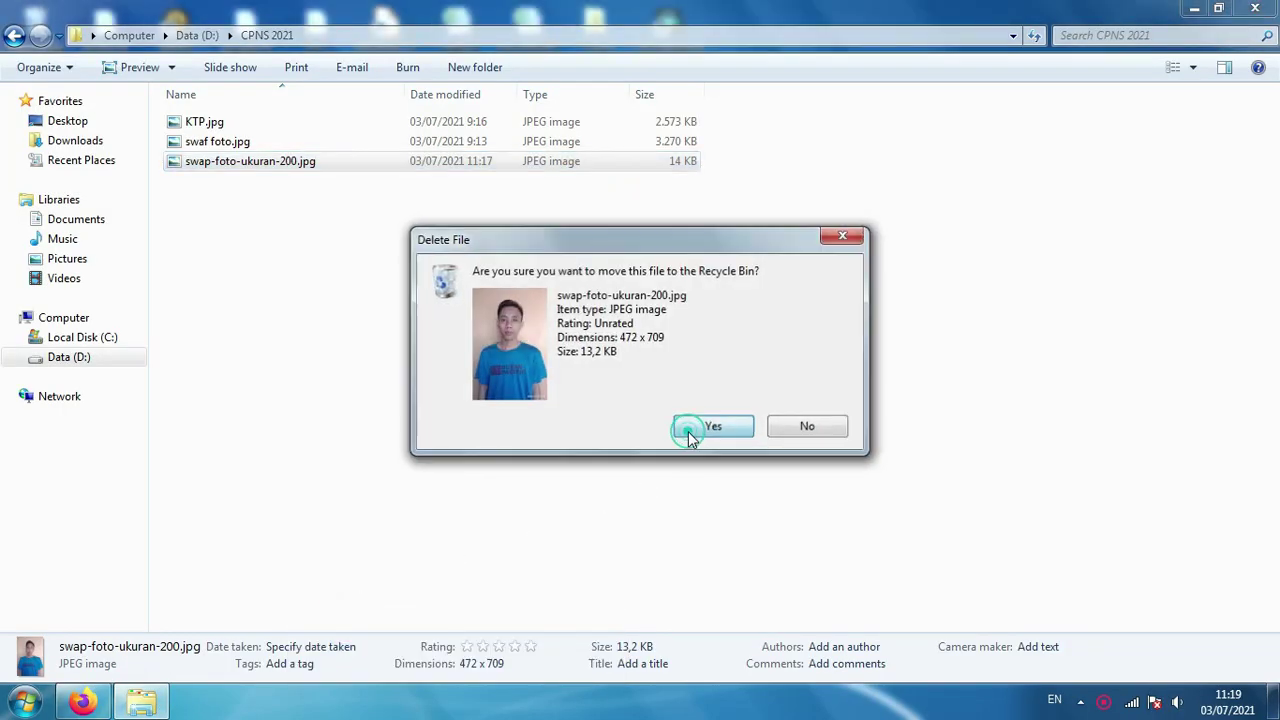
pyautogui.click(703, 428)
pyautogui.click(366, 264)
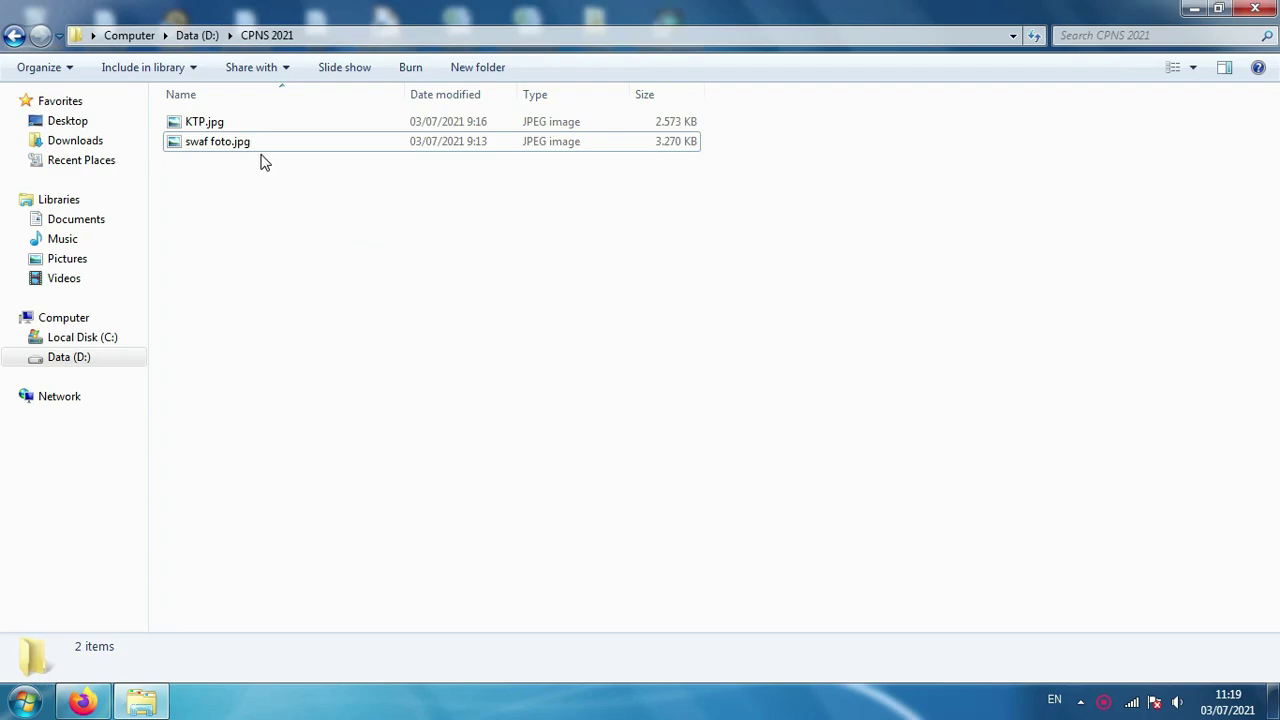
# - Show the Properties of swaf foto.jpg, highlighting its 3,19 MB size and size on disk
pyautogui.rightClick(218, 145)
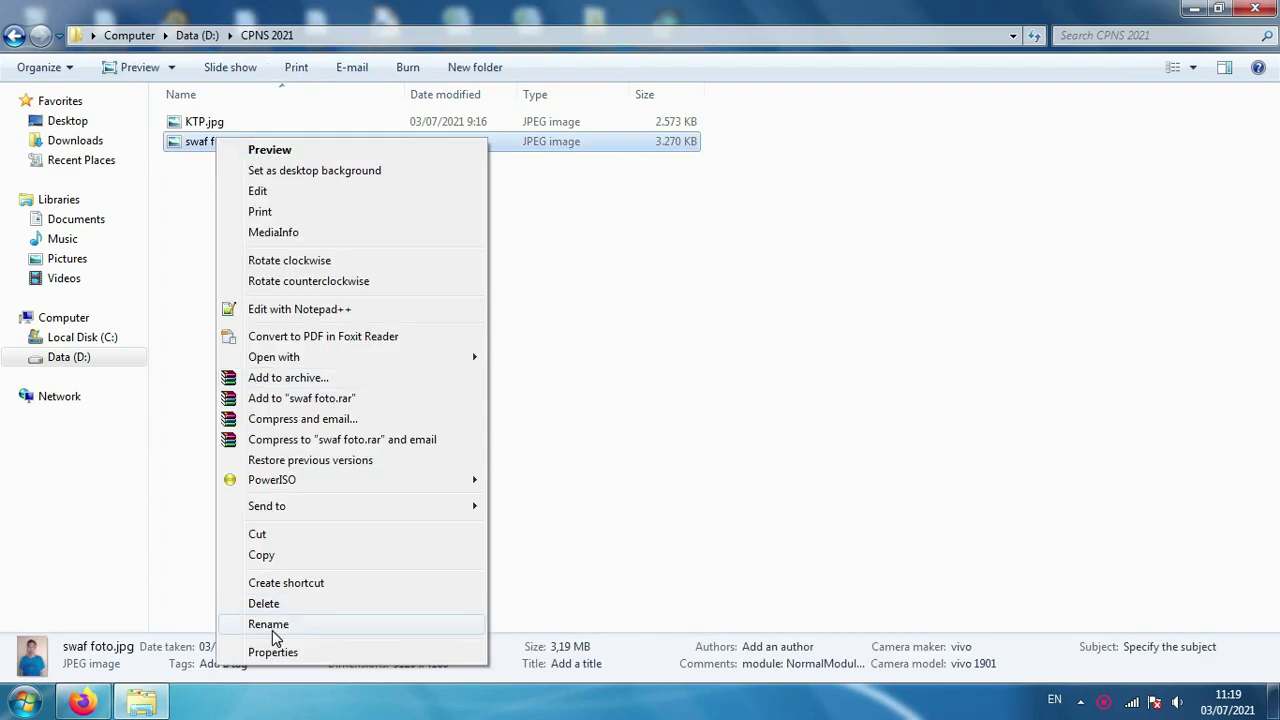
pyautogui.click(272, 650)
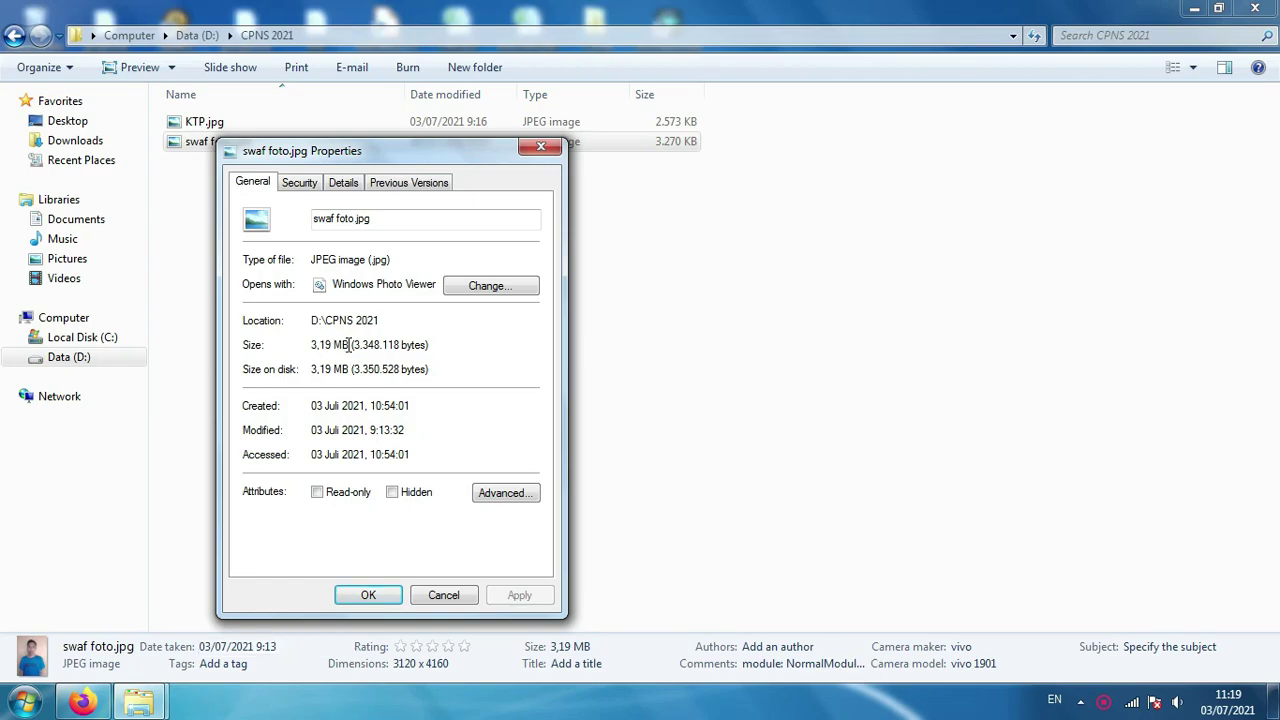
pyautogui.moveTo(348, 344); pyautogui.dragTo(311, 346)
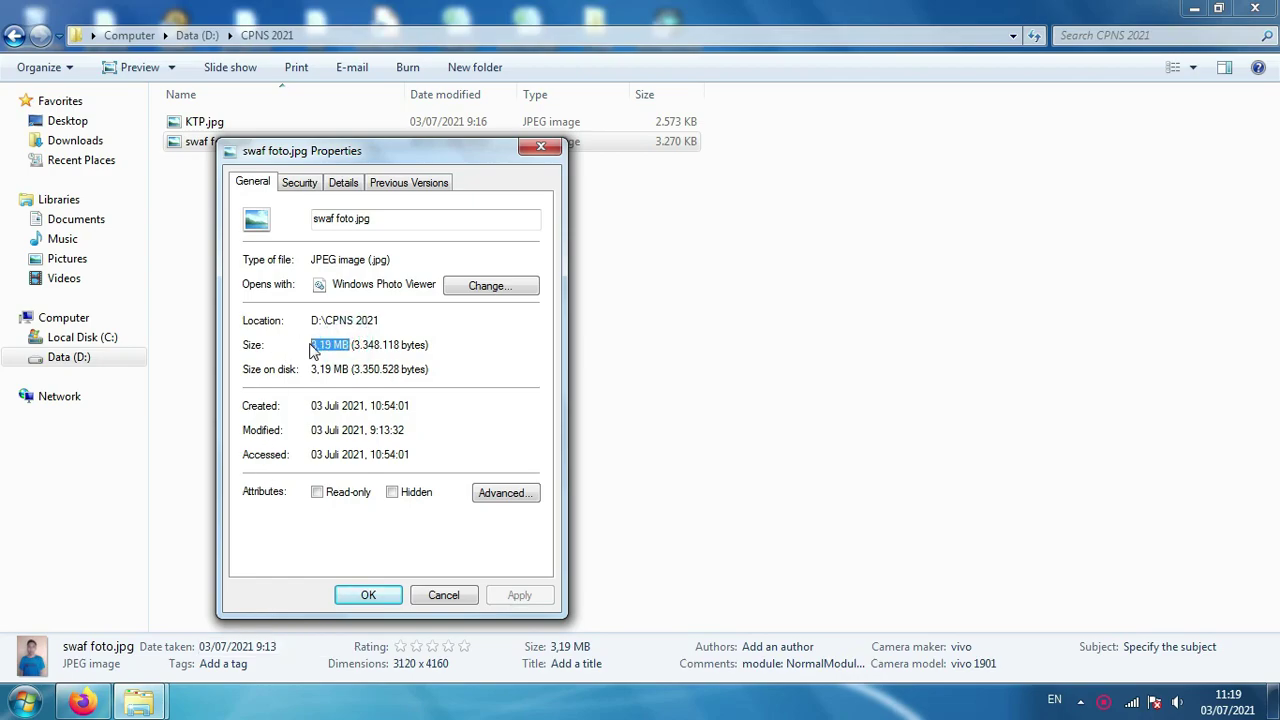
pyautogui.click(360, 368)
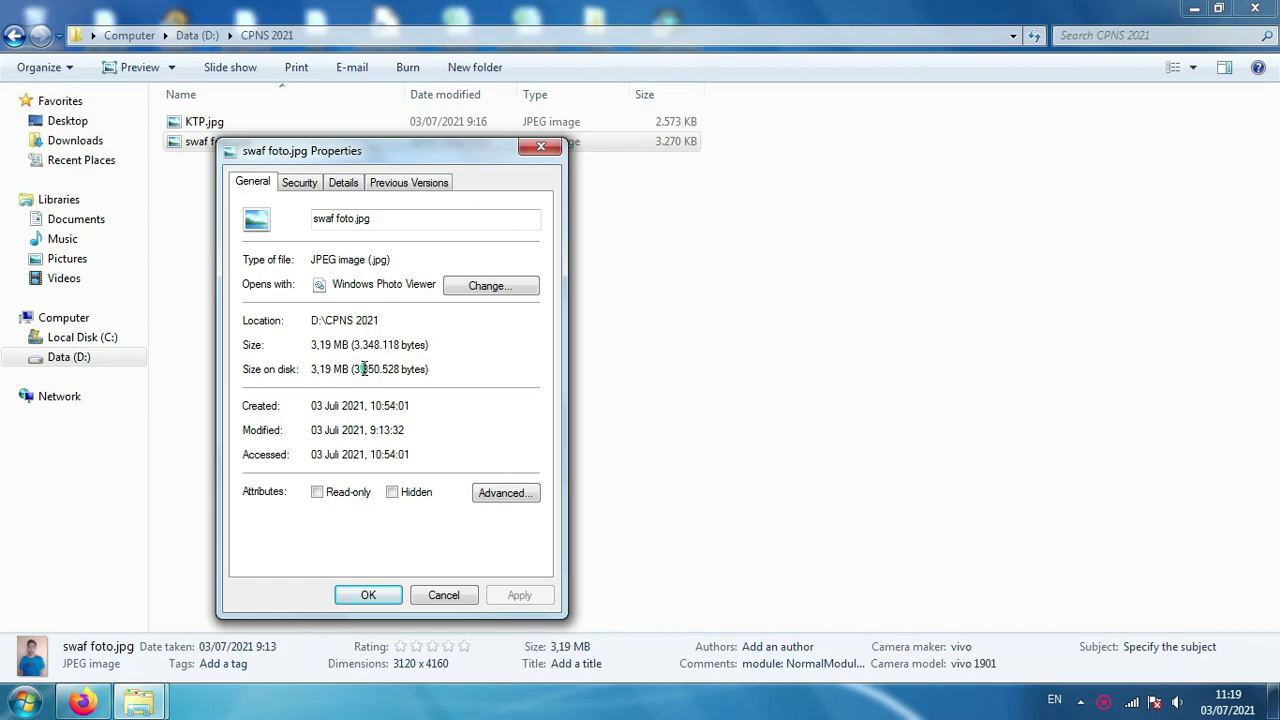
pyautogui.moveTo(352, 369); pyautogui.dragTo(311, 371)
pyautogui.click(348, 342)
# - Close the Properties dialog and open swaf foto.jpg with Adobe Photoshop CS6
pyautogui.click(453, 357)
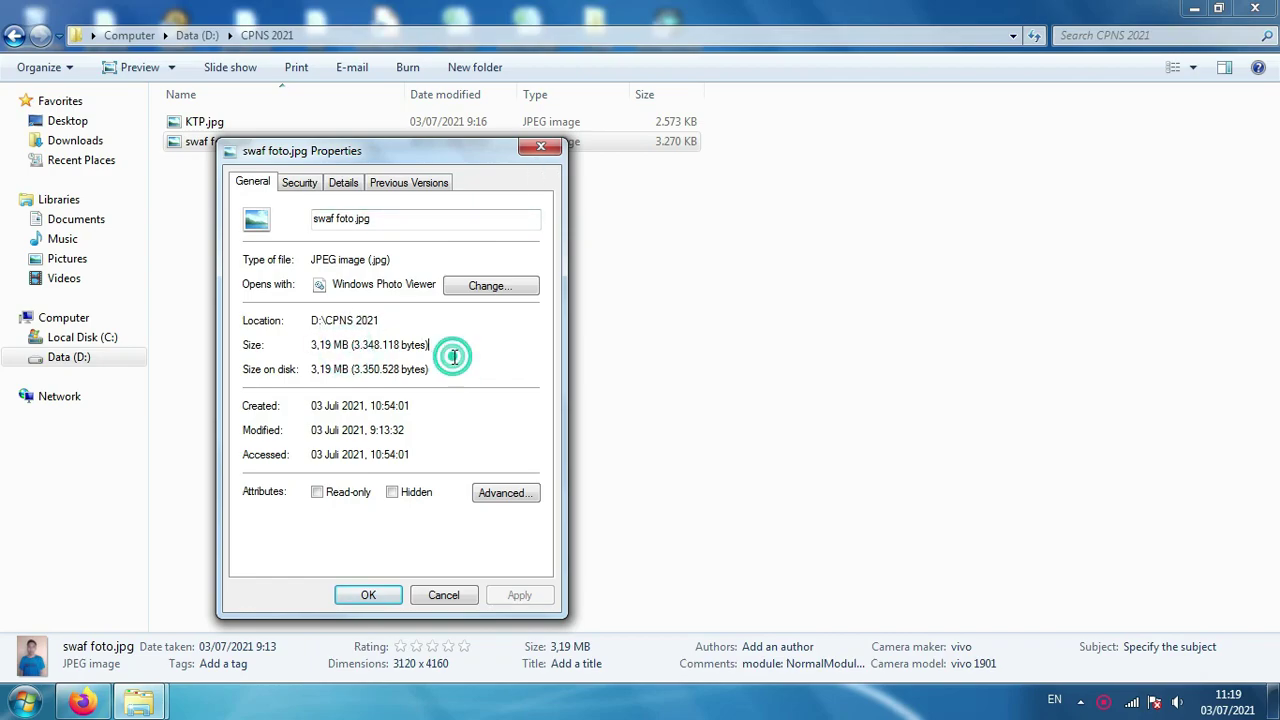
pyautogui.click(552, 152)
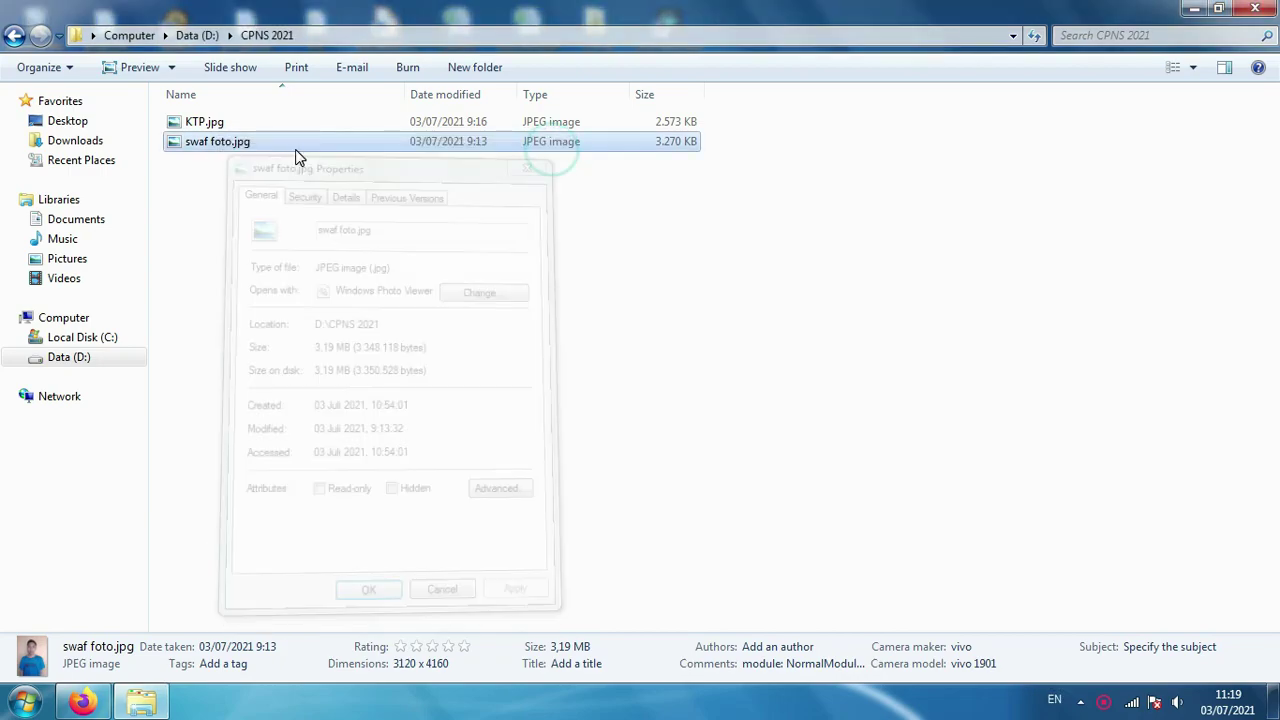
pyautogui.rightClick(203, 148)
pyautogui.moveTo(259, 362)
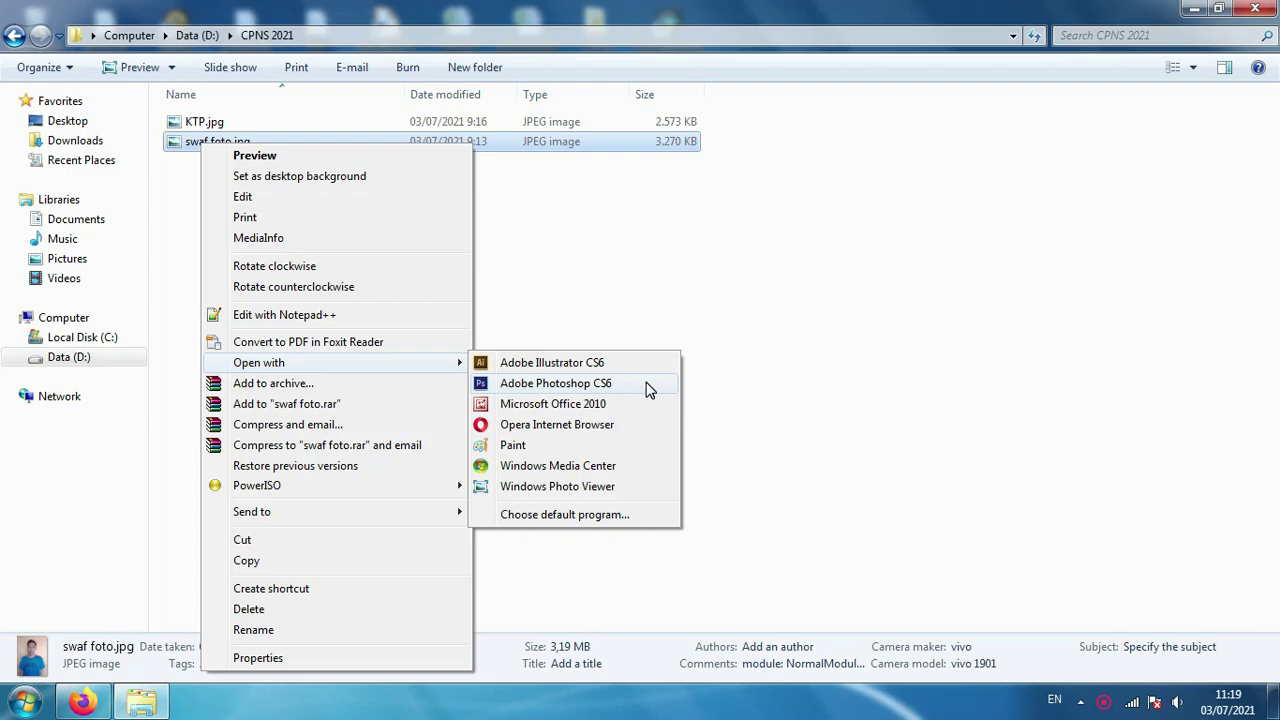
pyautogui.click(646, 384)
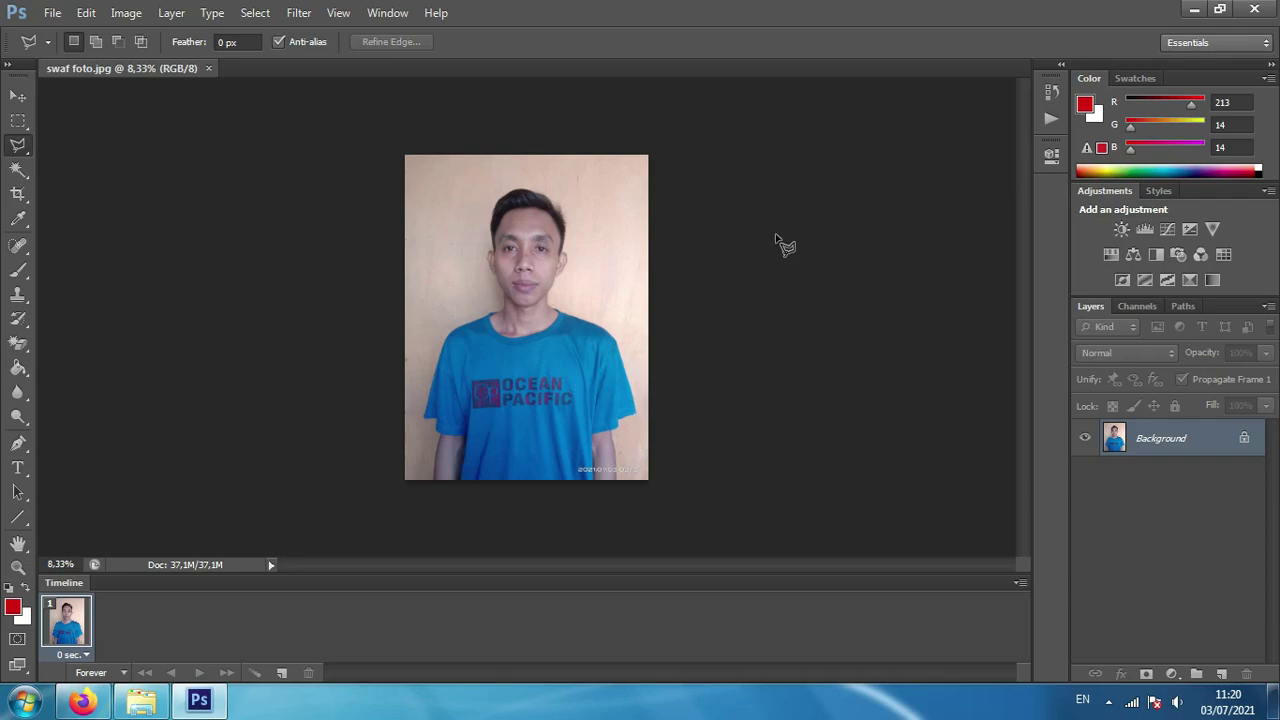
# - Export the photo via Save for Web as JPEG Low quality 10, named swaf-foto untuk cpns.jpg
pyautogui.click(52, 13)
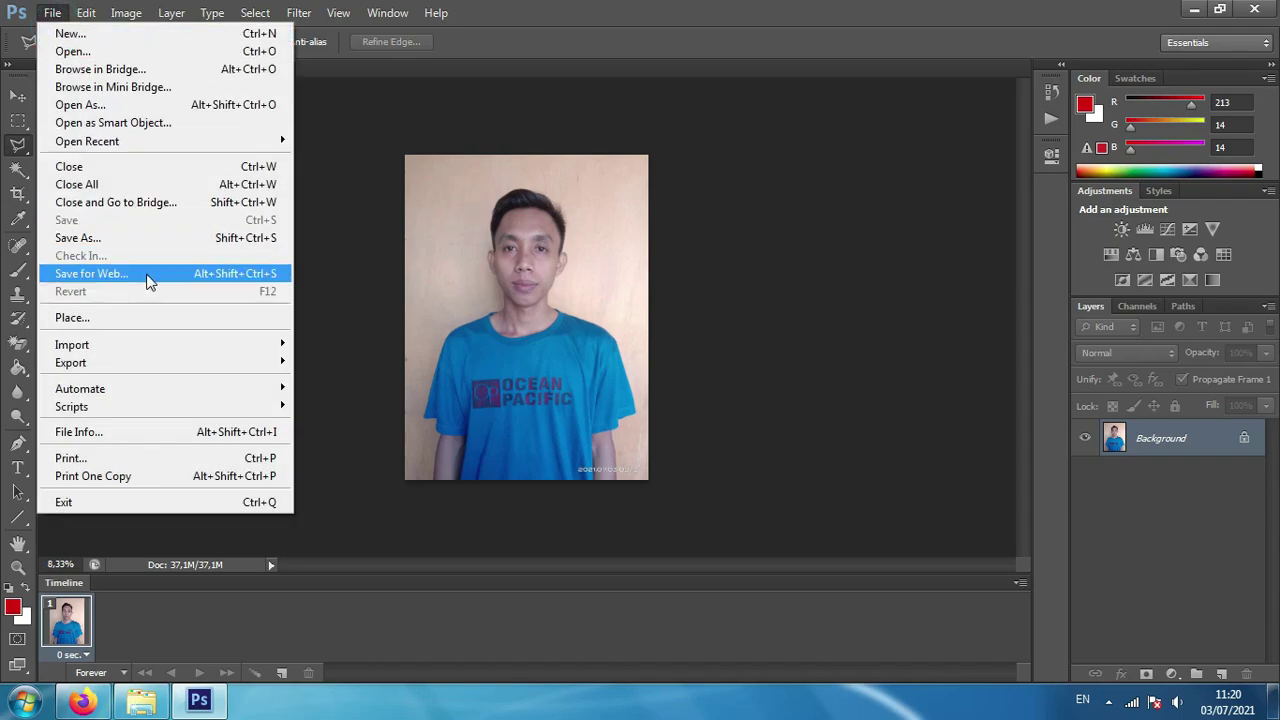
pyautogui.click(161, 278)
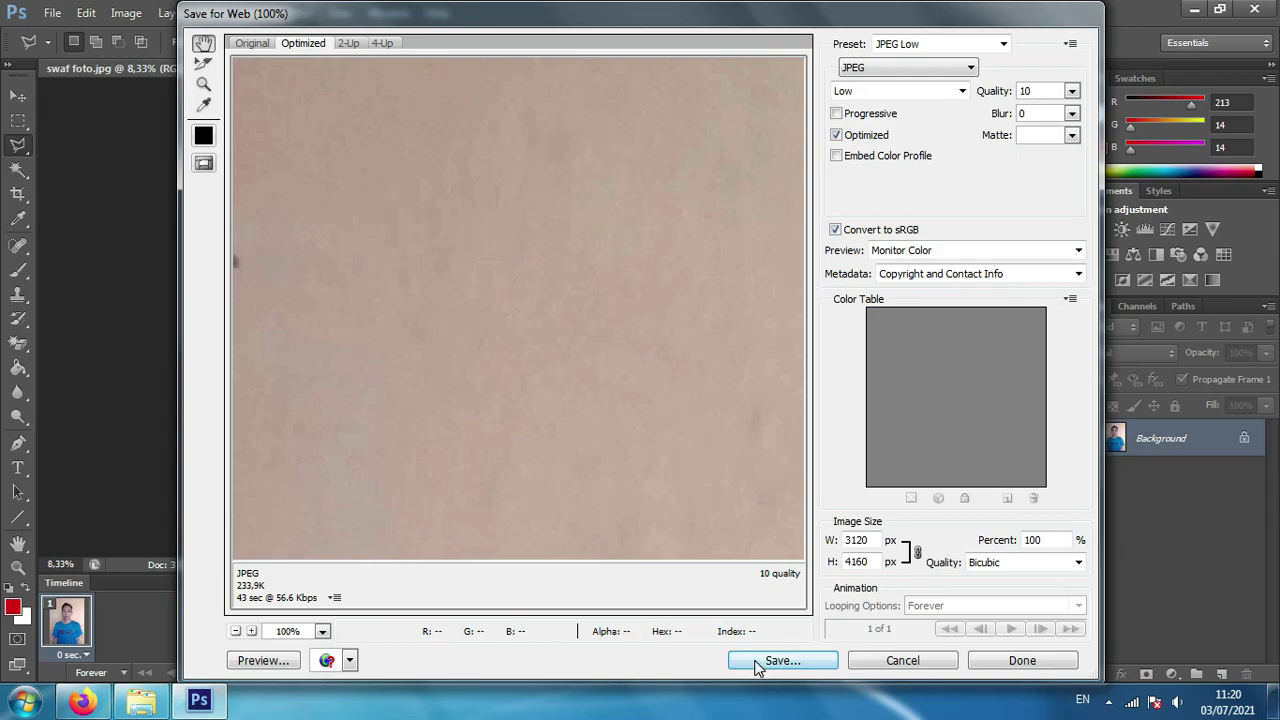
pyautogui.click(758, 664)
pyautogui.click(464, 526)
pyautogui.click(417, 526)
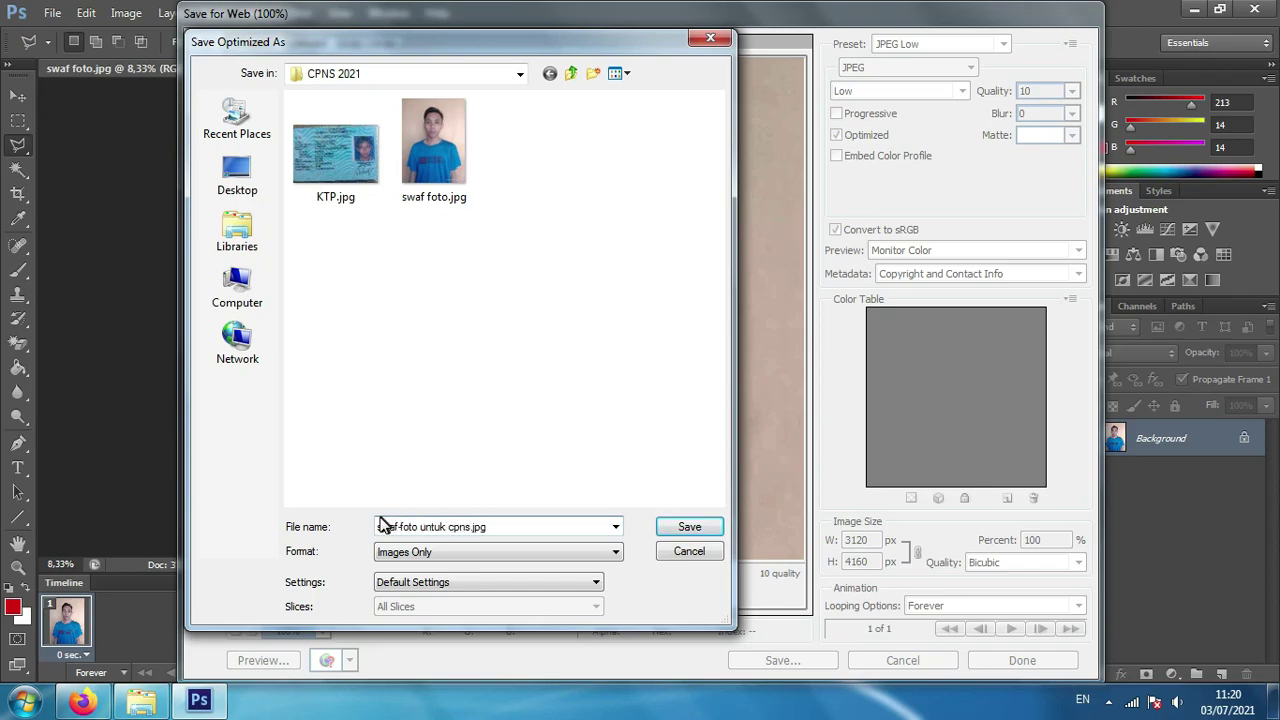
pyautogui.click(695, 533)
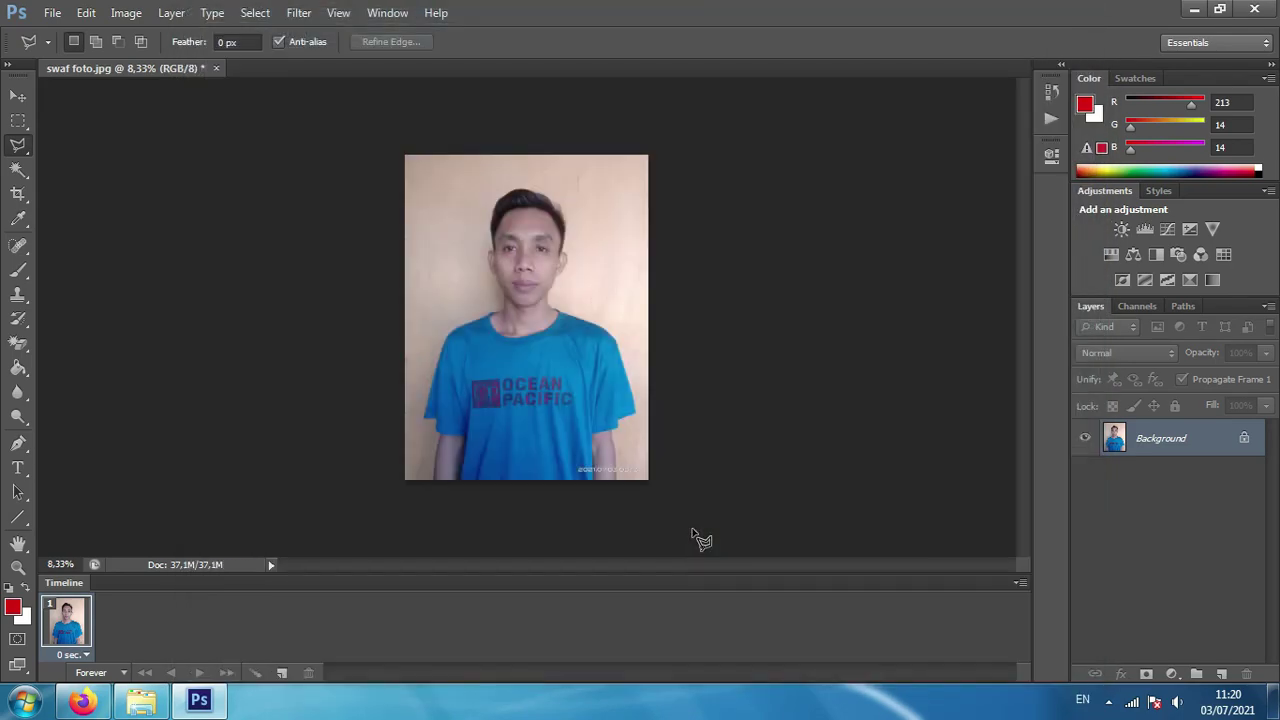
# - Check in Properties that the new swaf-foto-untuk-cpns.jpg is 234 KB
pyautogui.click(86, 706)
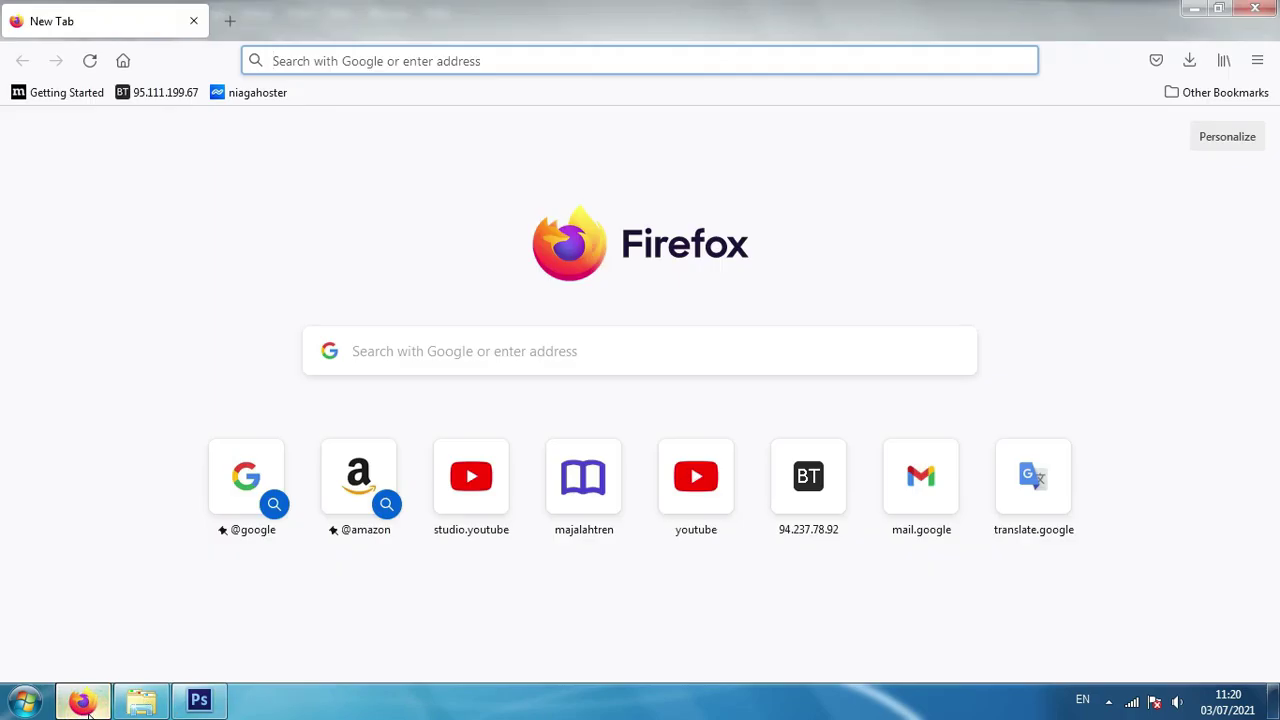
pyautogui.click(141, 700)
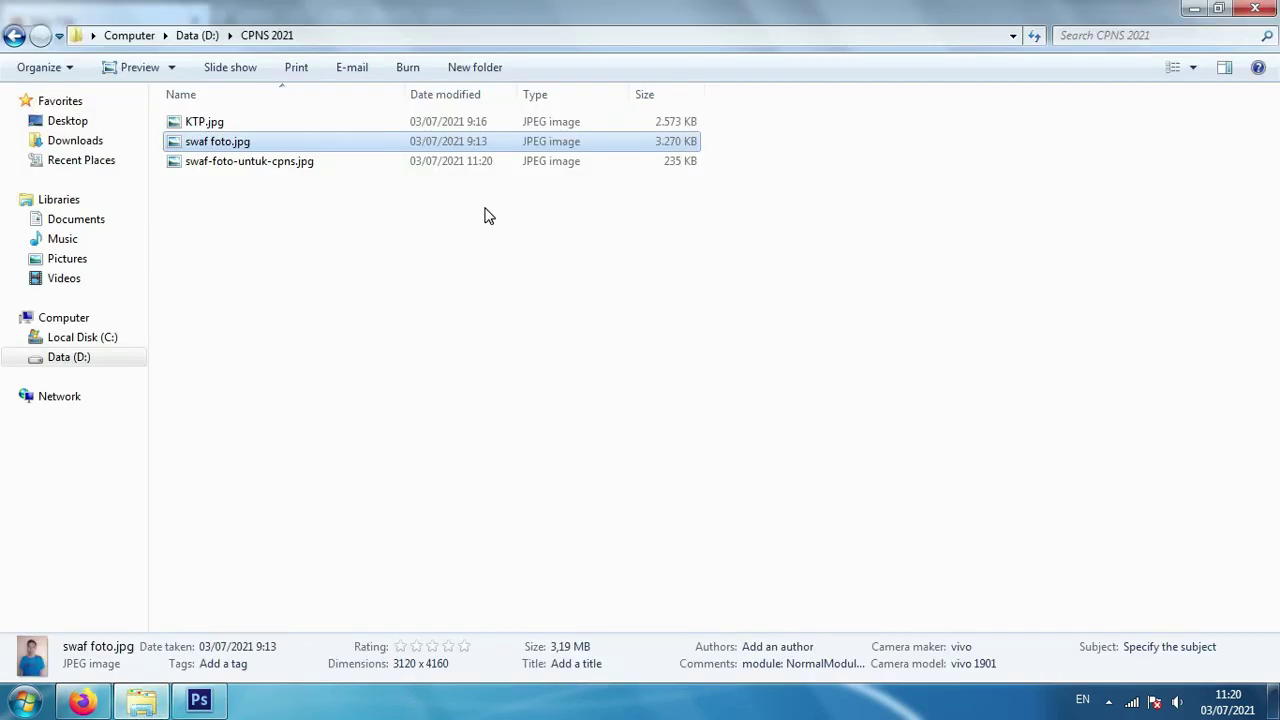
pyautogui.click(588, 163)
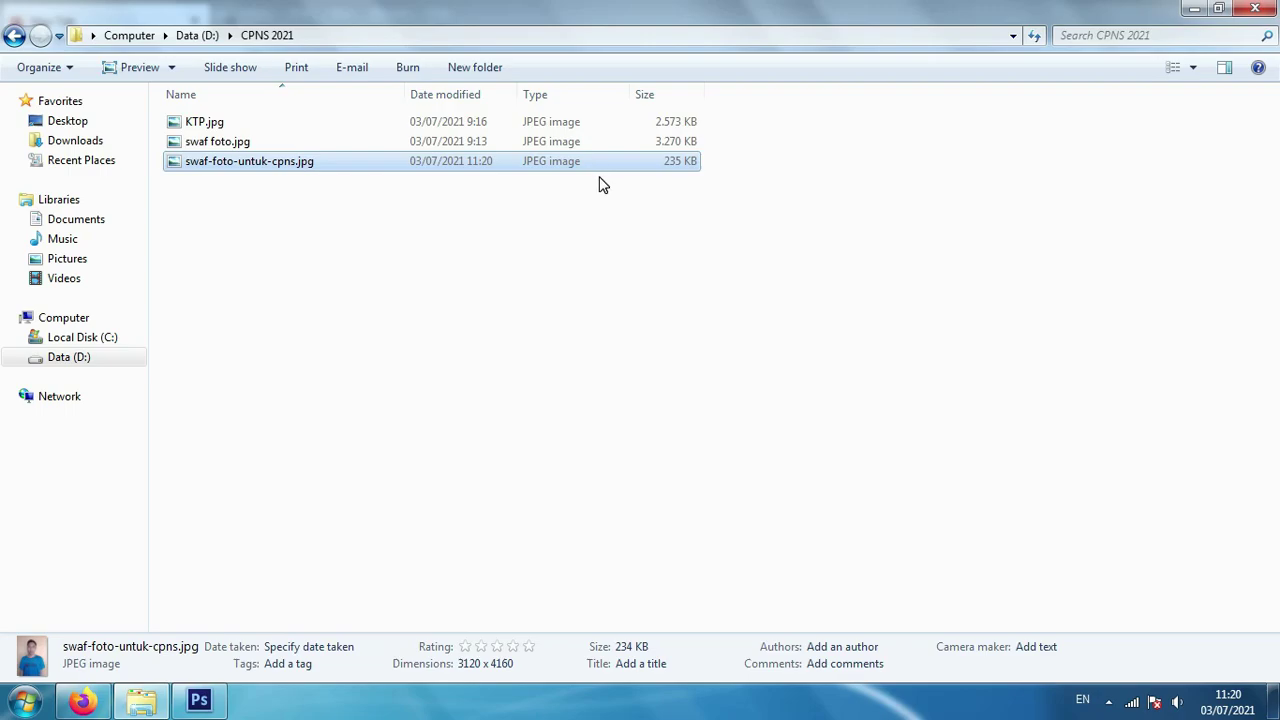
pyautogui.rightClick(293, 168)
pyautogui.click(386, 668)
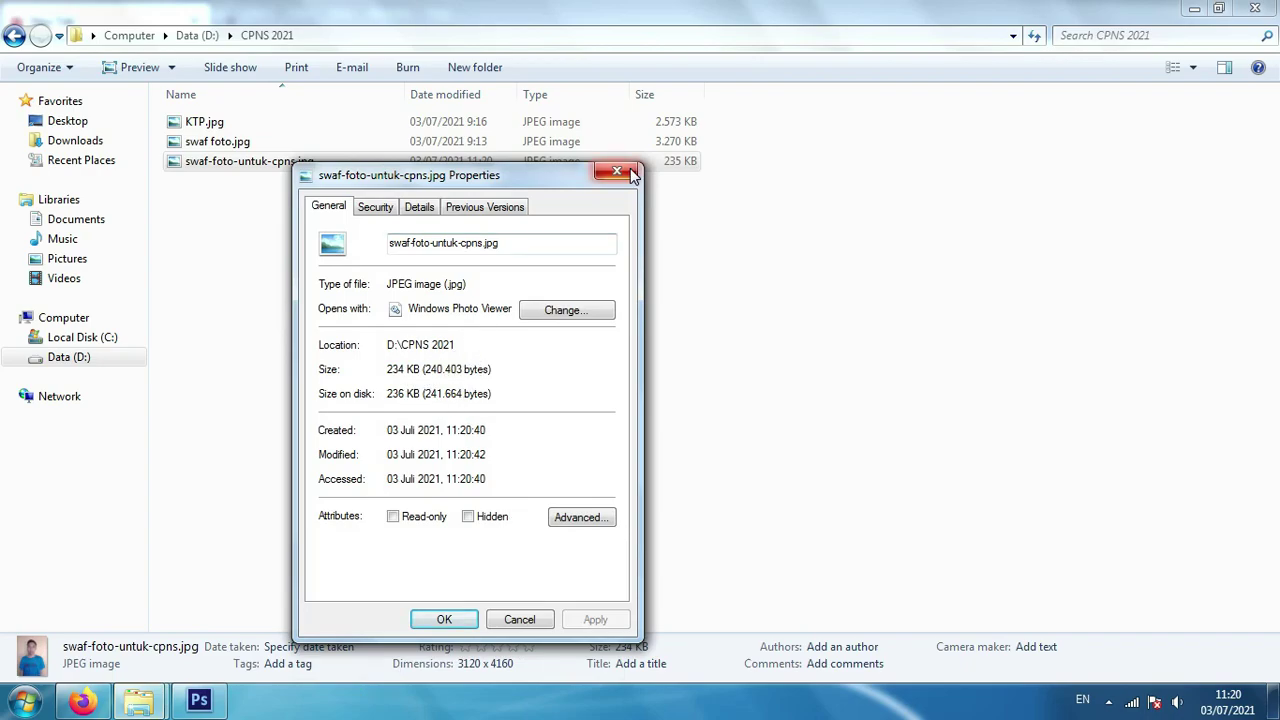
pyautogui.click(616, 171)
# - Delete swaf-foto-untuk-cpns.jpg and return to Photoshop
pyautogui.click(280, 210)
pyautogui.click(224, 164)
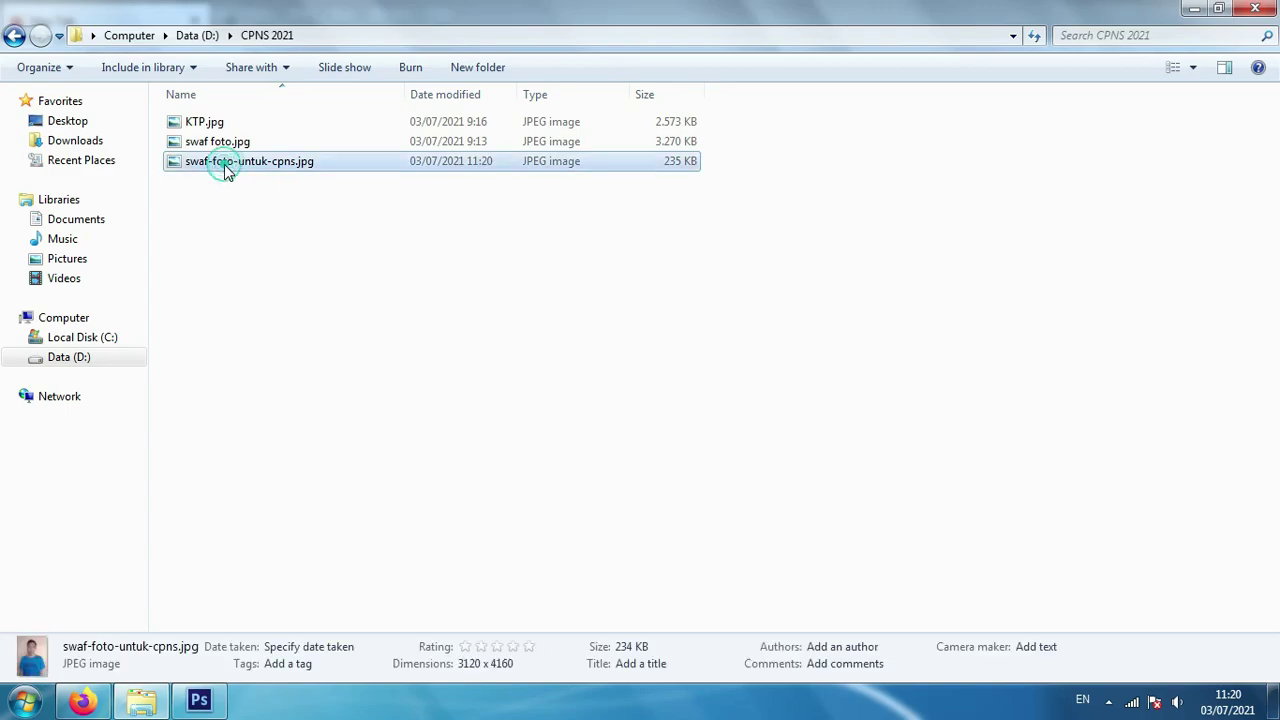
pyautogui.press('Delete')
pyautogui.press('Return')
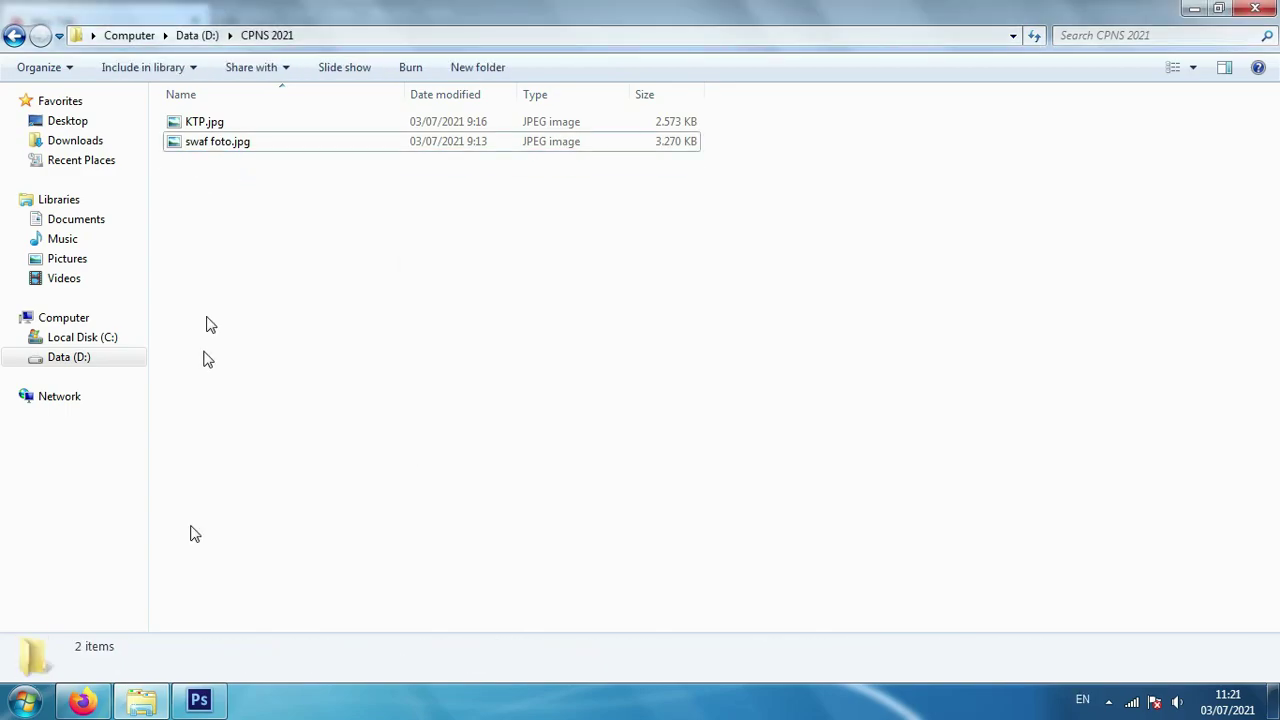
pyautogui.click(199, 700)
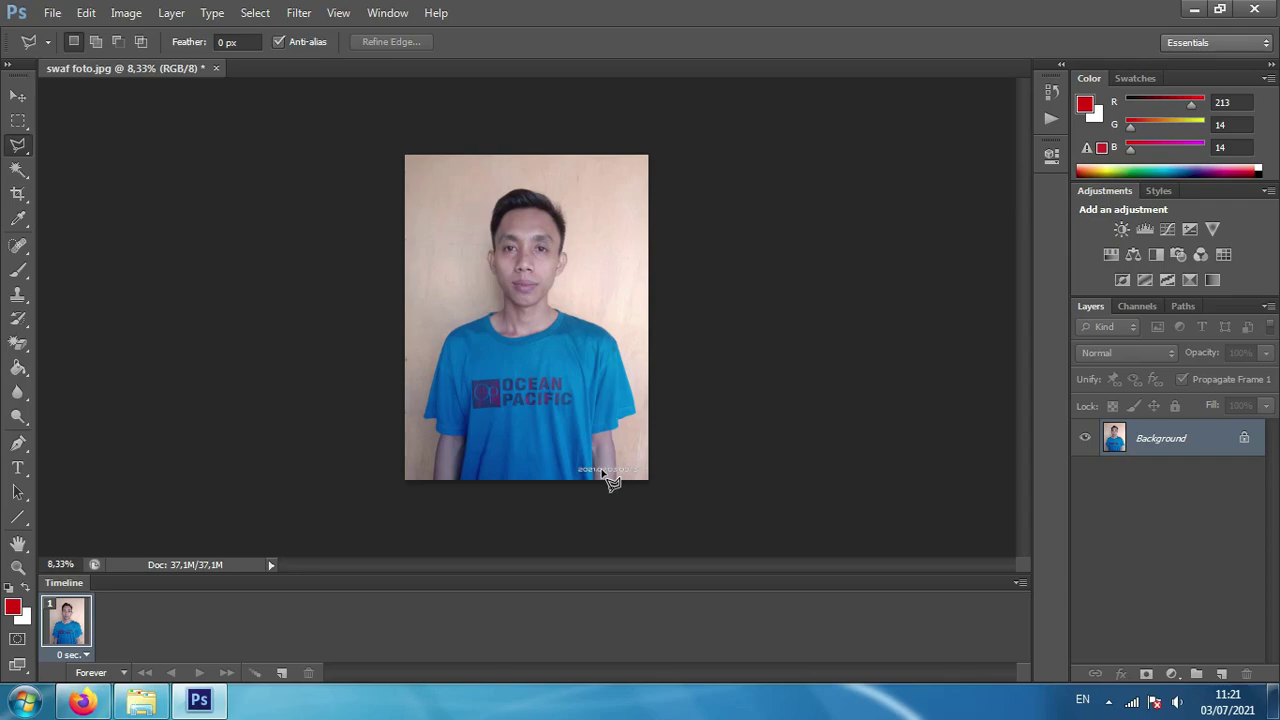
# - Clear the Crop tool's fixed width value so the crop ratio is unconstrained
pyautogui.click(20, 194)
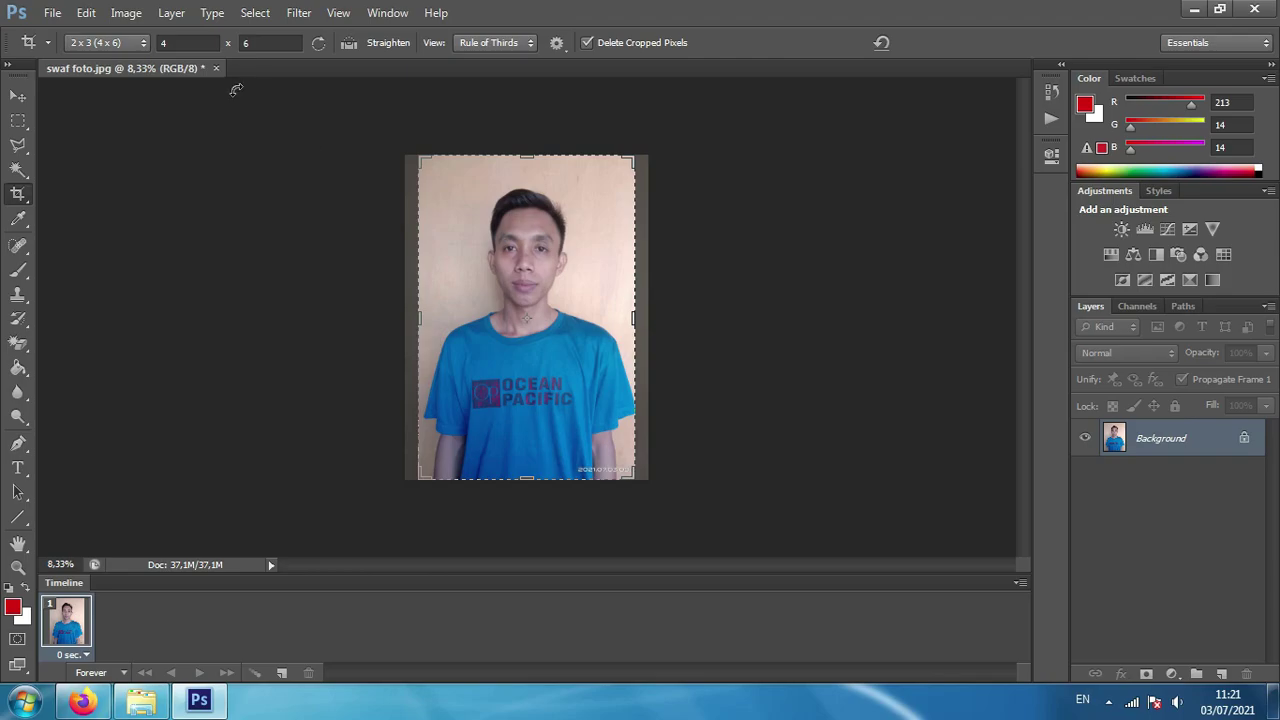
pyautogui.doubleClick(185, 43)
pyautogui.press('BackSpace')
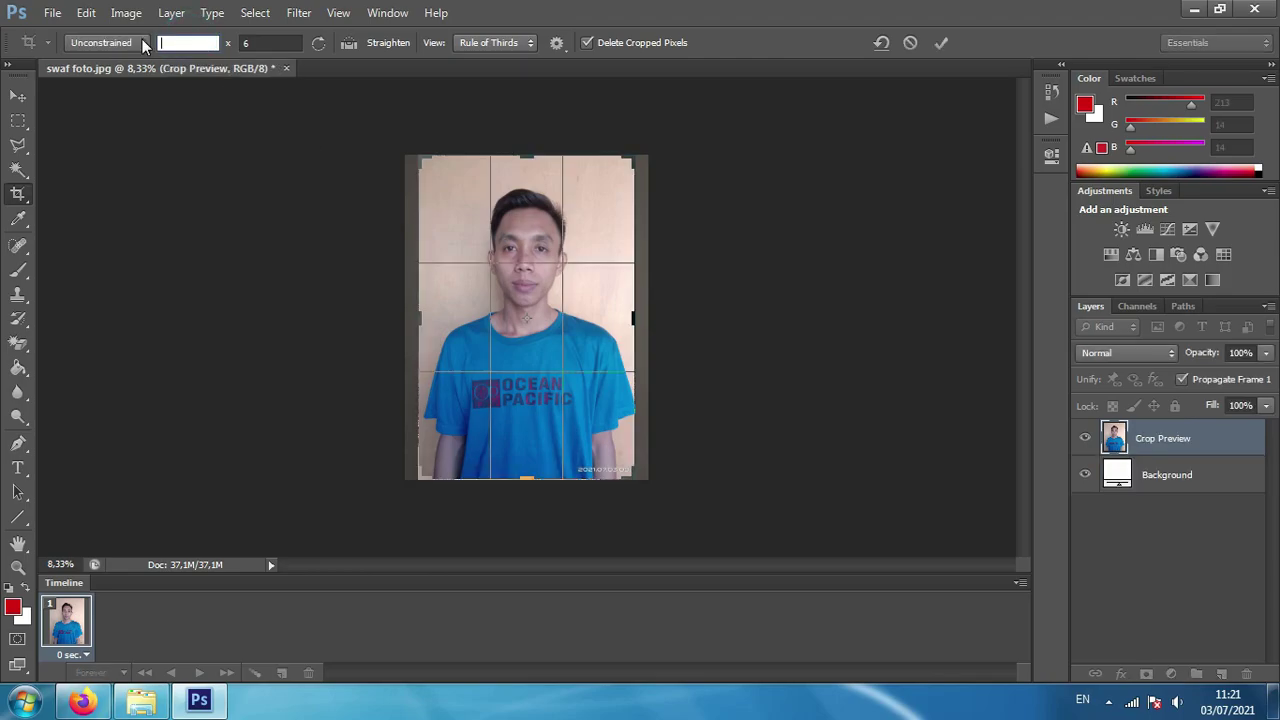
pyautogui.click(272, 43)
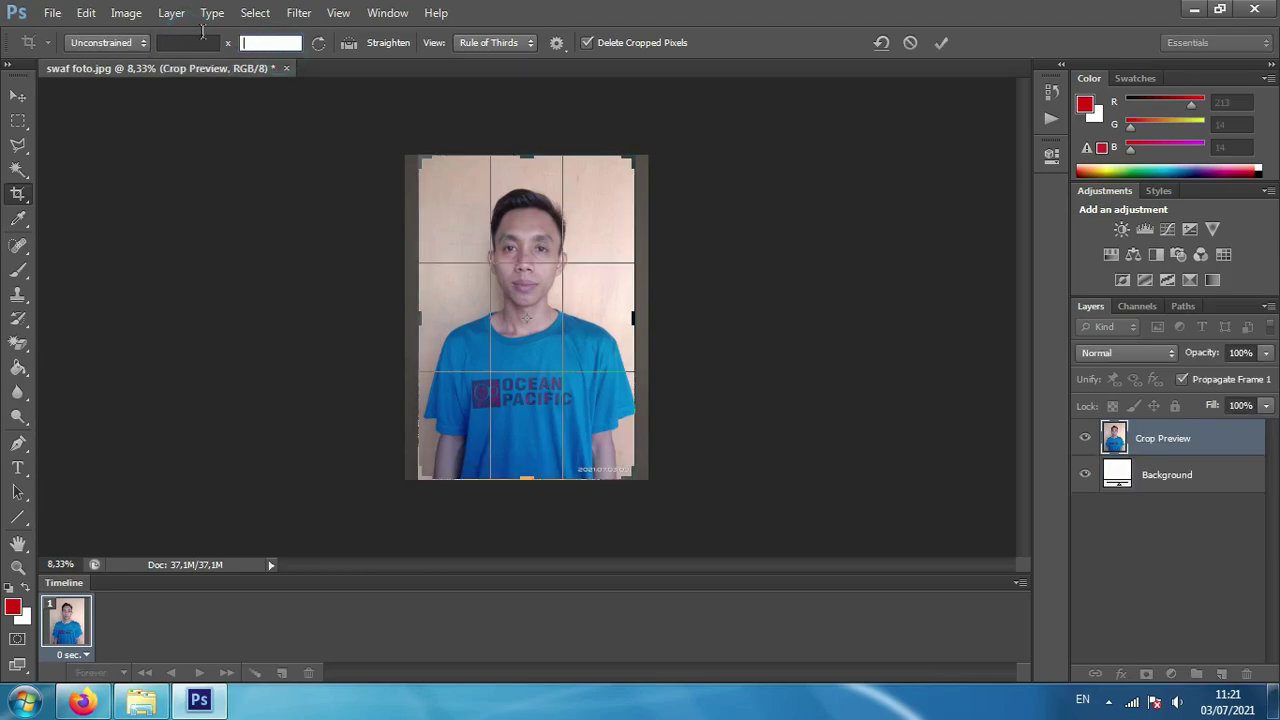
pyautogui.click(18, 96)
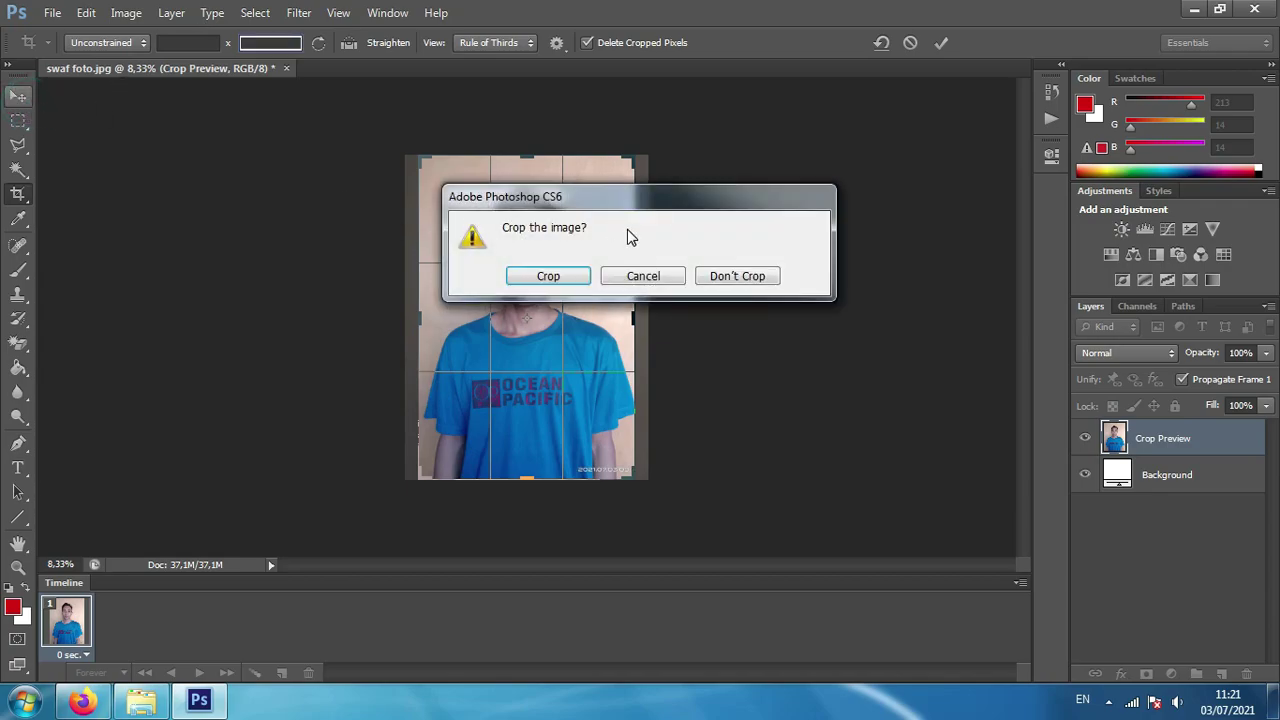
pyautogui.click(716, 280)
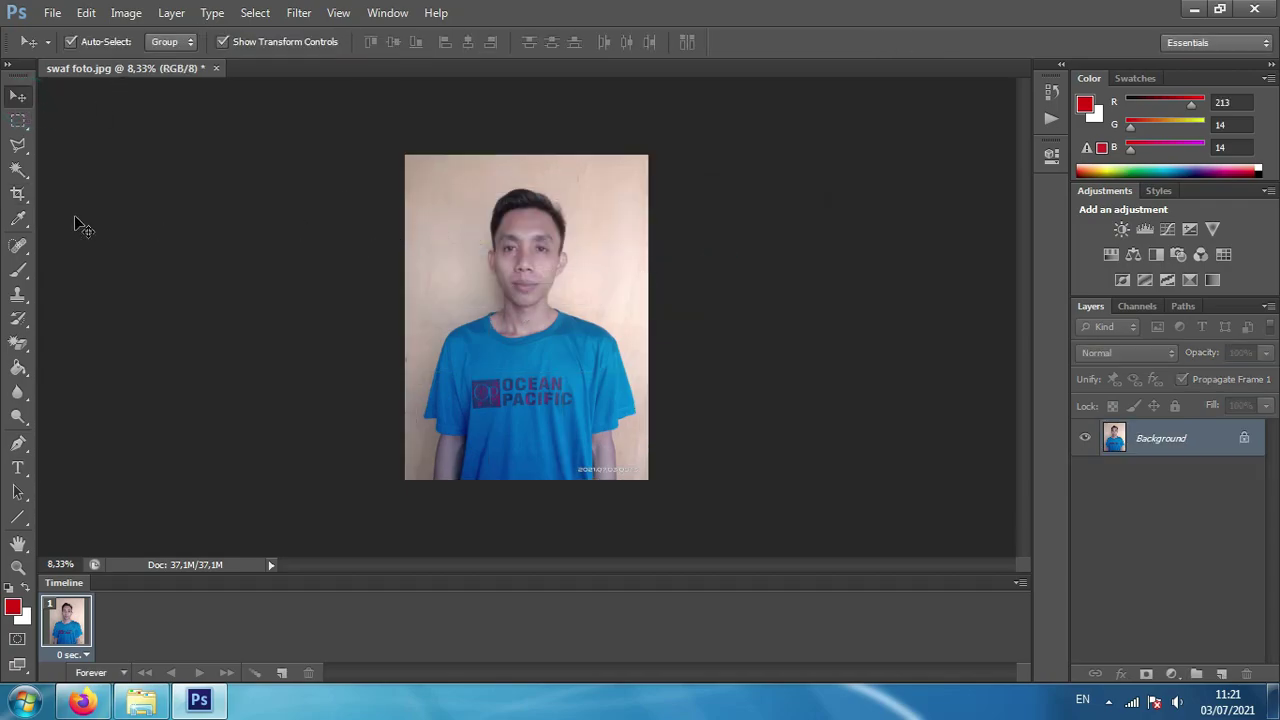
# - Crop a sliver off the photo's bottom and left edges, leaving a 33,6M document
pyautogui.click(22, 195)
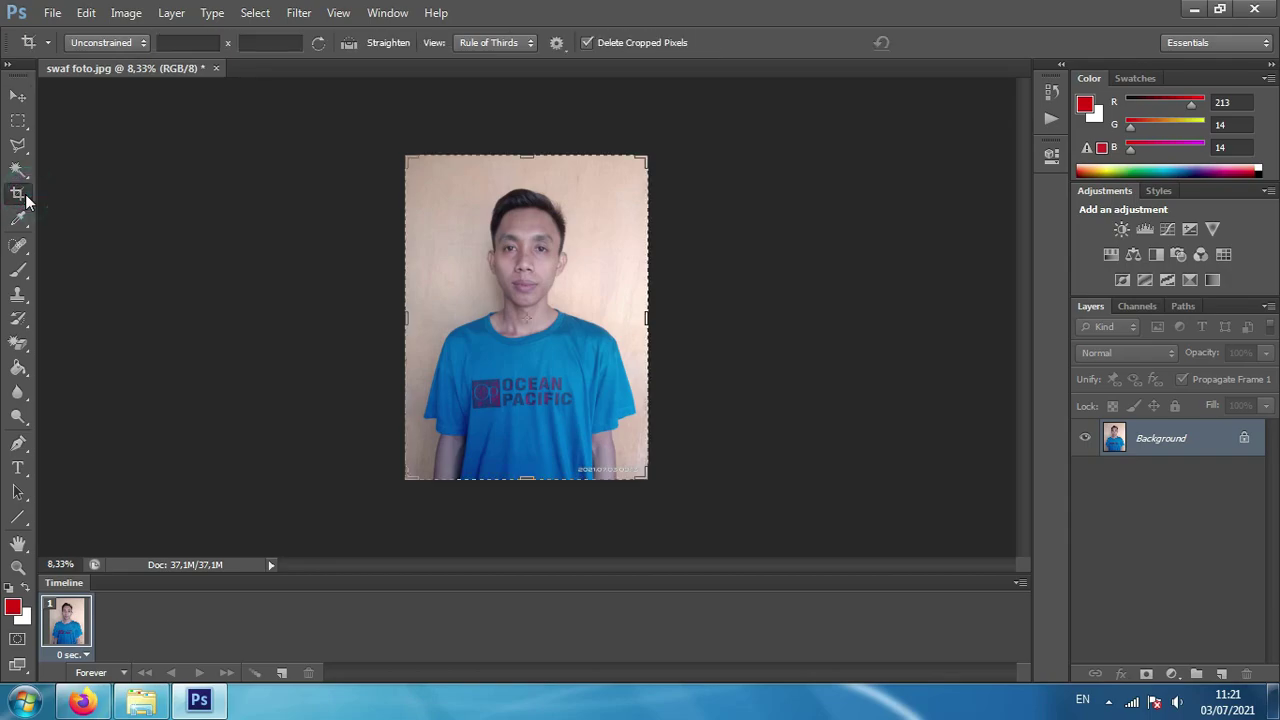
pyautogui.moveTo(527, 478); pyautogui.dragTo(529, 468)
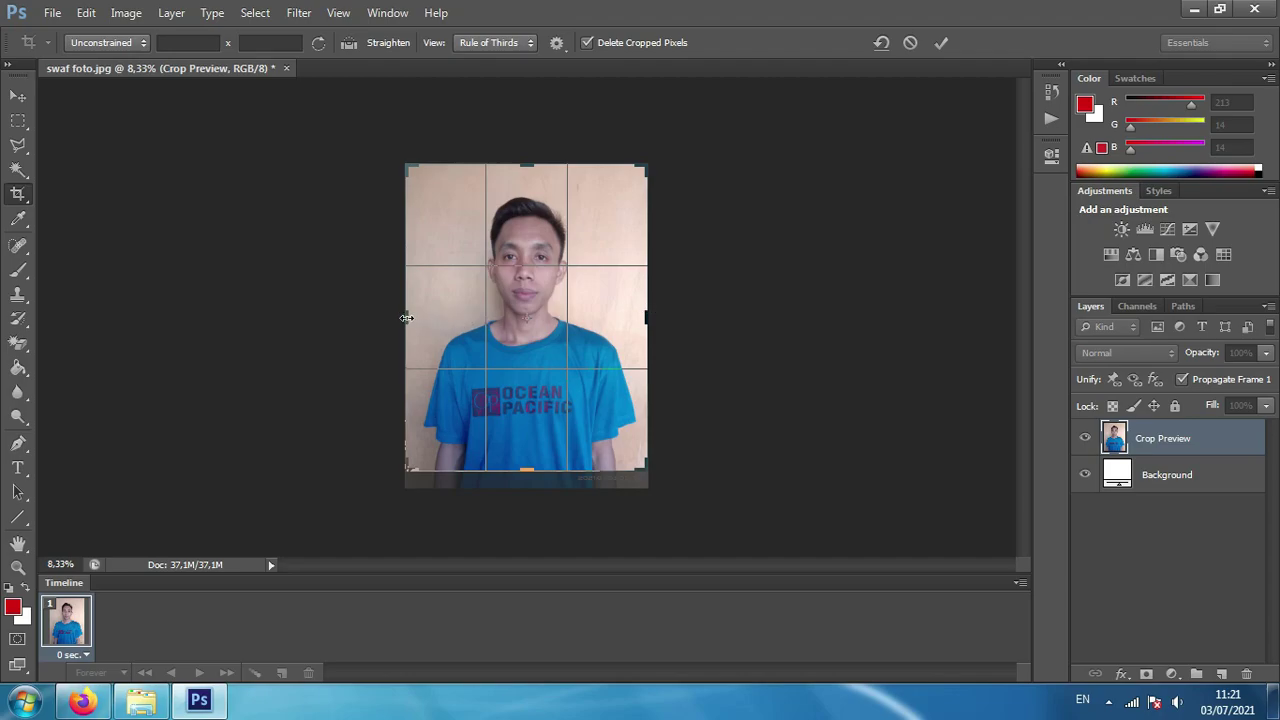
pyautogui.moveTo(406, 317); pyautogui.dragTo(412, 319)
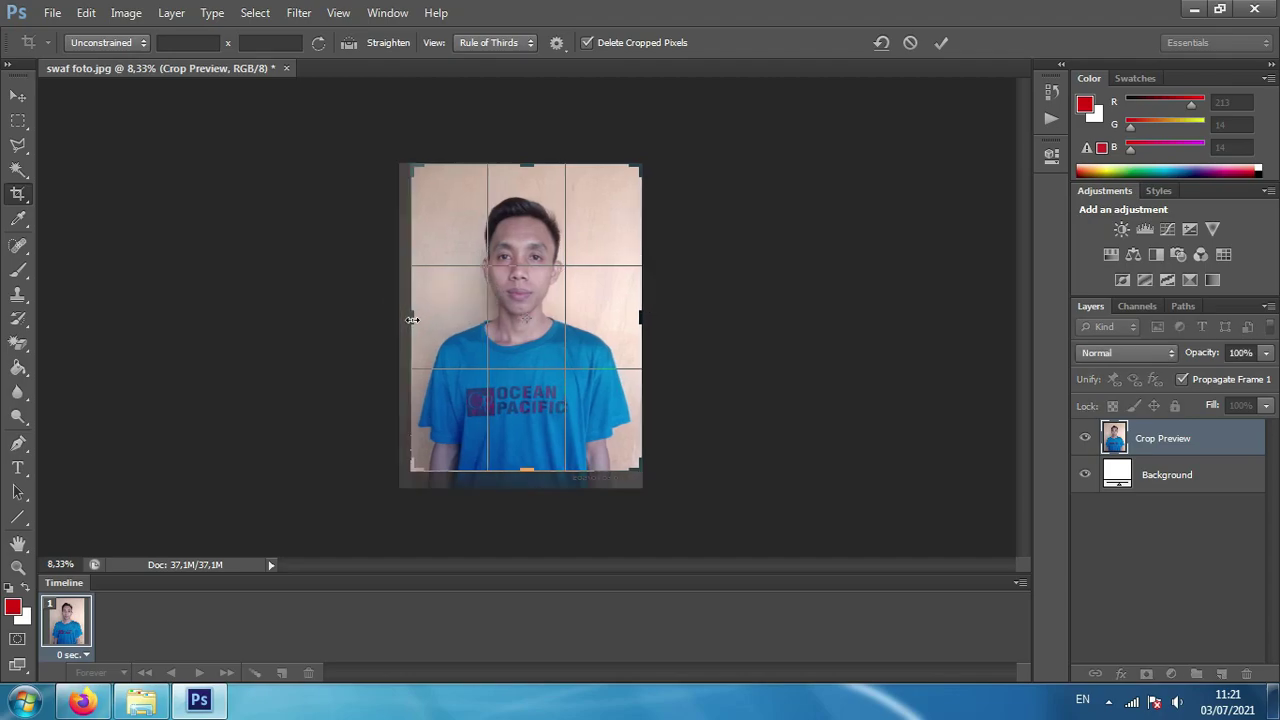
pyautogui.press('Return')
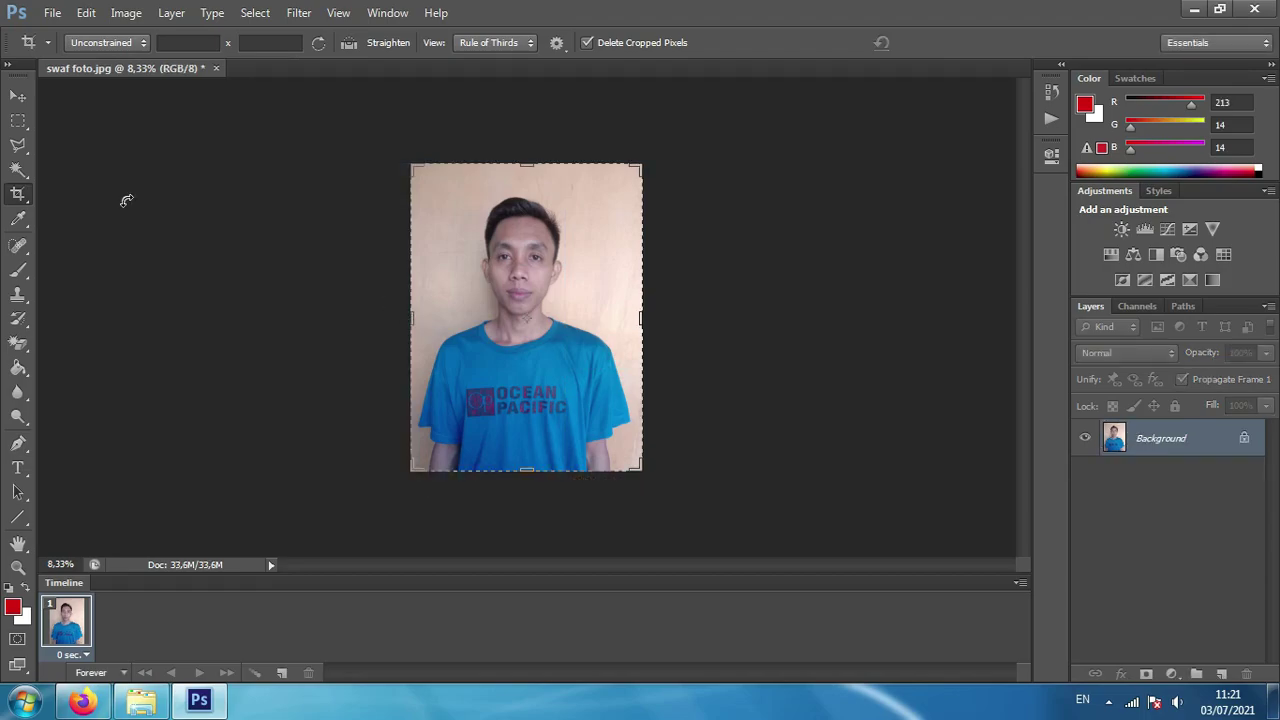
pyautogui.click(55, 18)
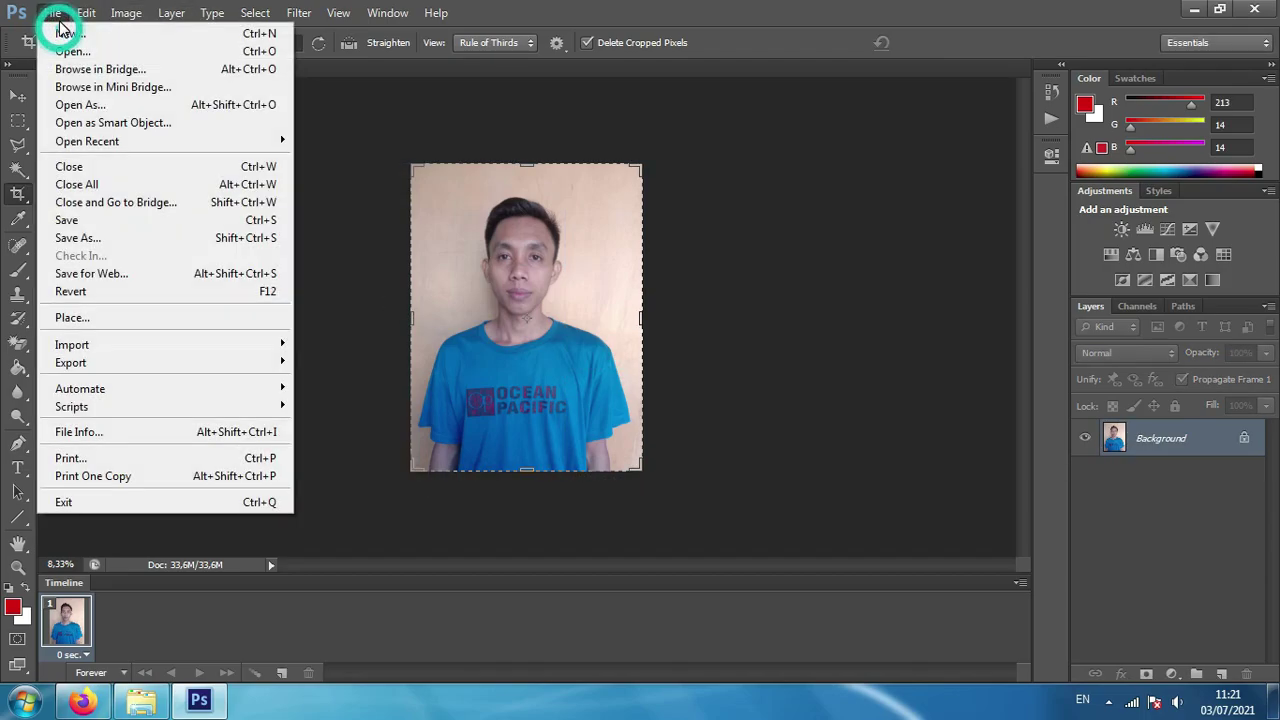
# - Export the cropped photo via Save for Web as JPEG Low, named swaf-foto cpns.jpg
pyautogui.click(126, 272)
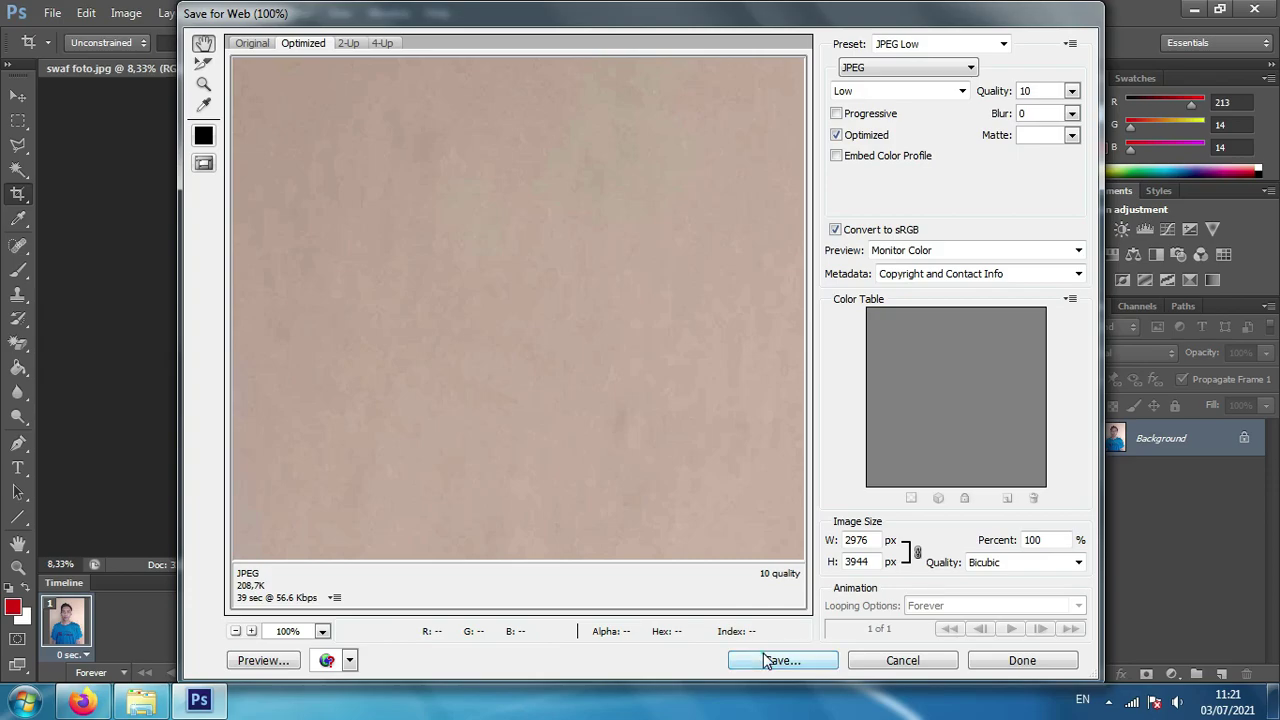
pyautogui.click(765, 657)
pyautogui.click(470, 519)
pyautogui.click(416, 526)
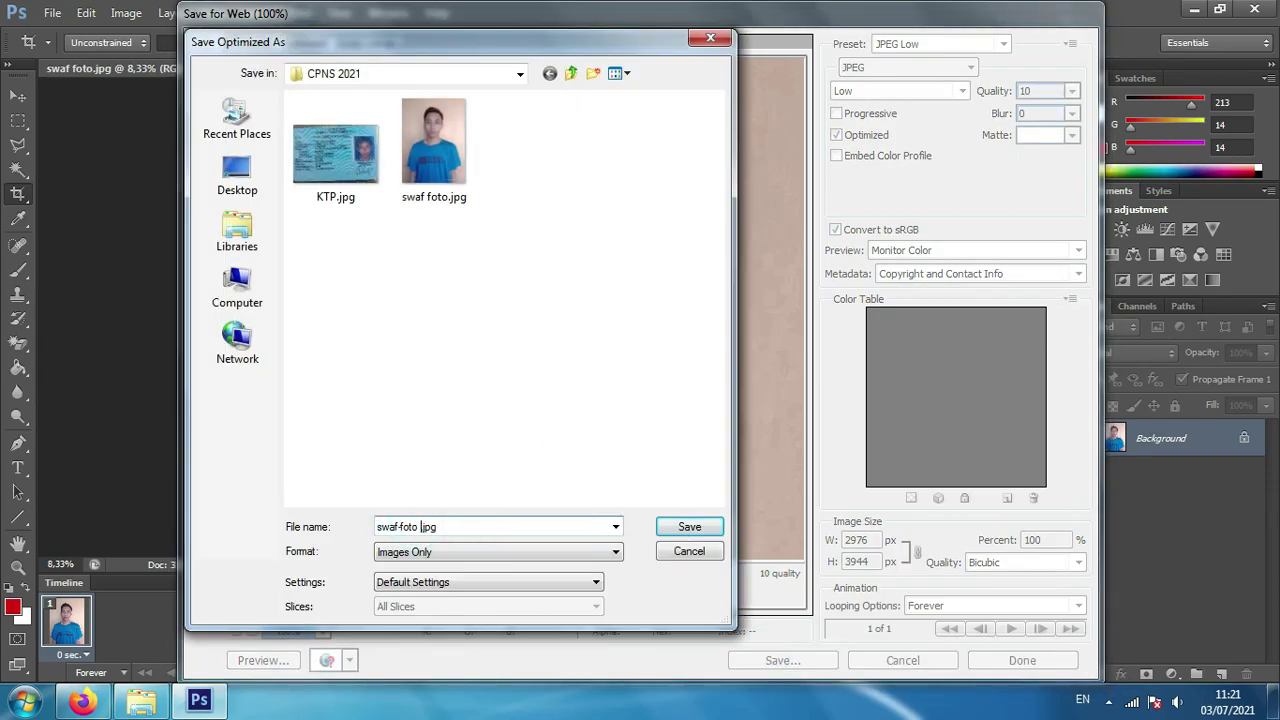
pyautogui.click(662, 530)
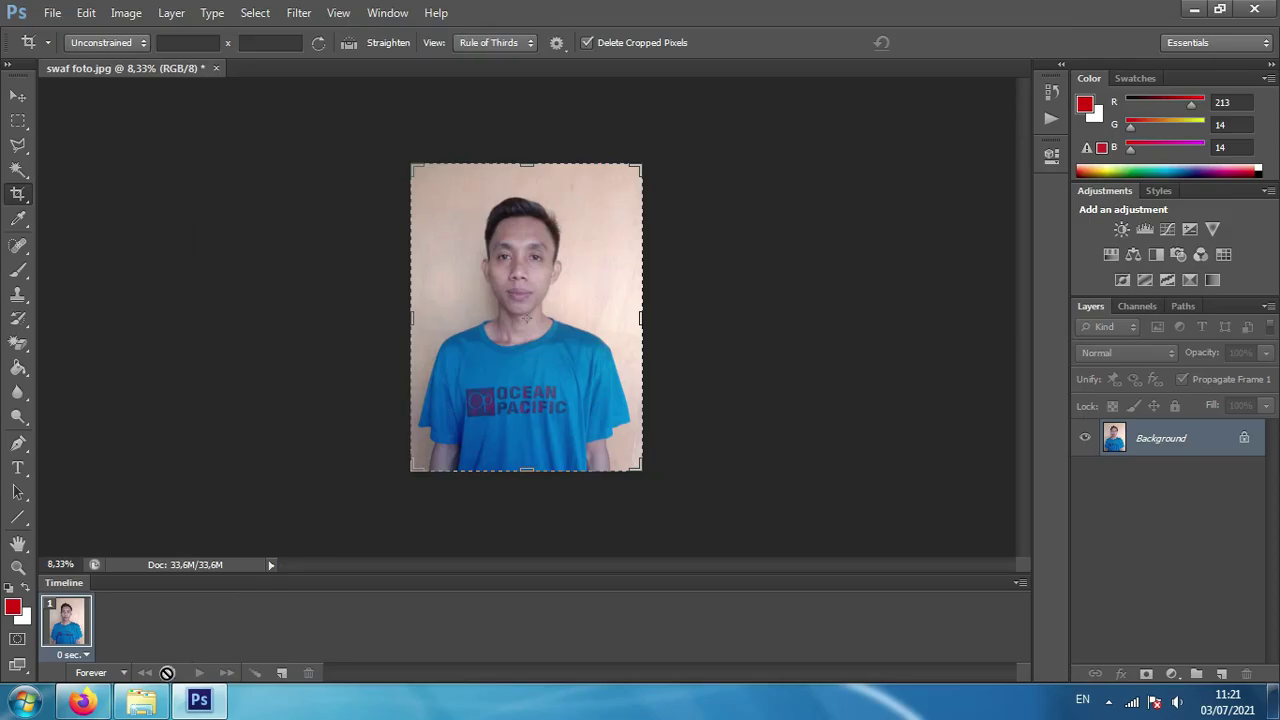
pyautogui.click(141, 701)
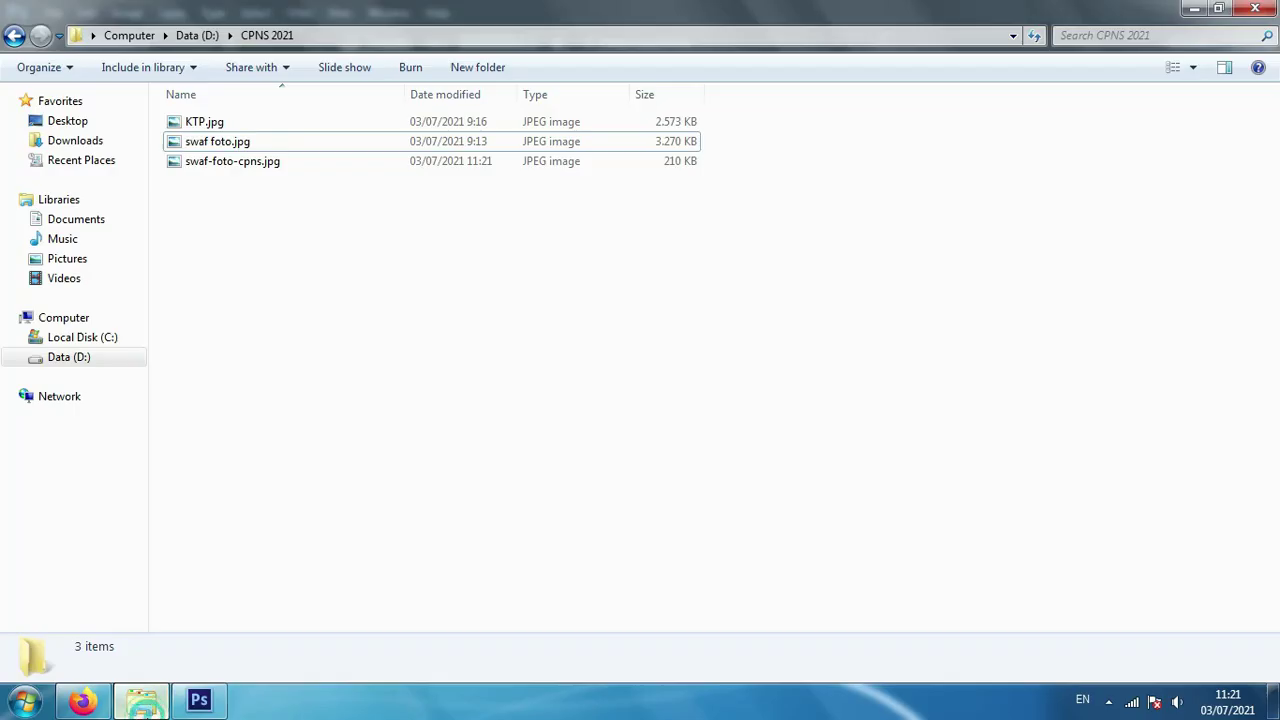
# - Confirm in Properties that swaf-foto-cpns.jpg is 209 KB
pyautogui.click(503, 162)
pyautogui.rightClick(208, 166)
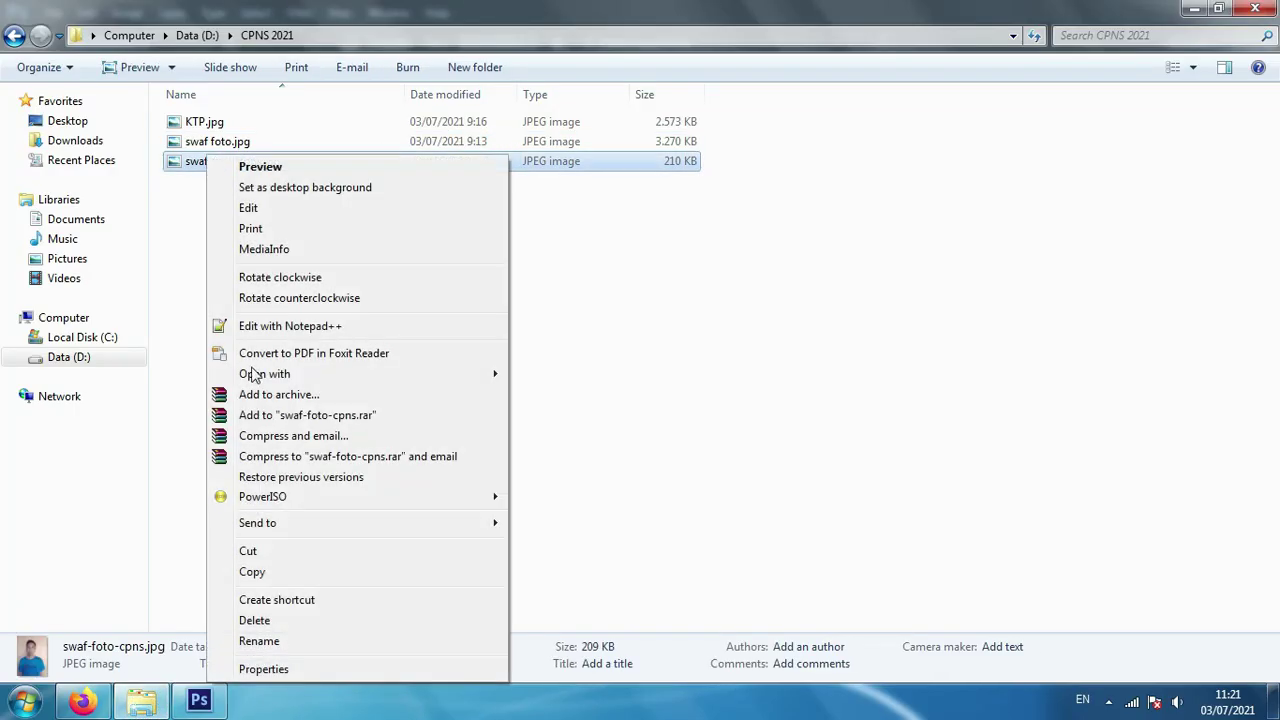
pyautogui.click(265, 668)
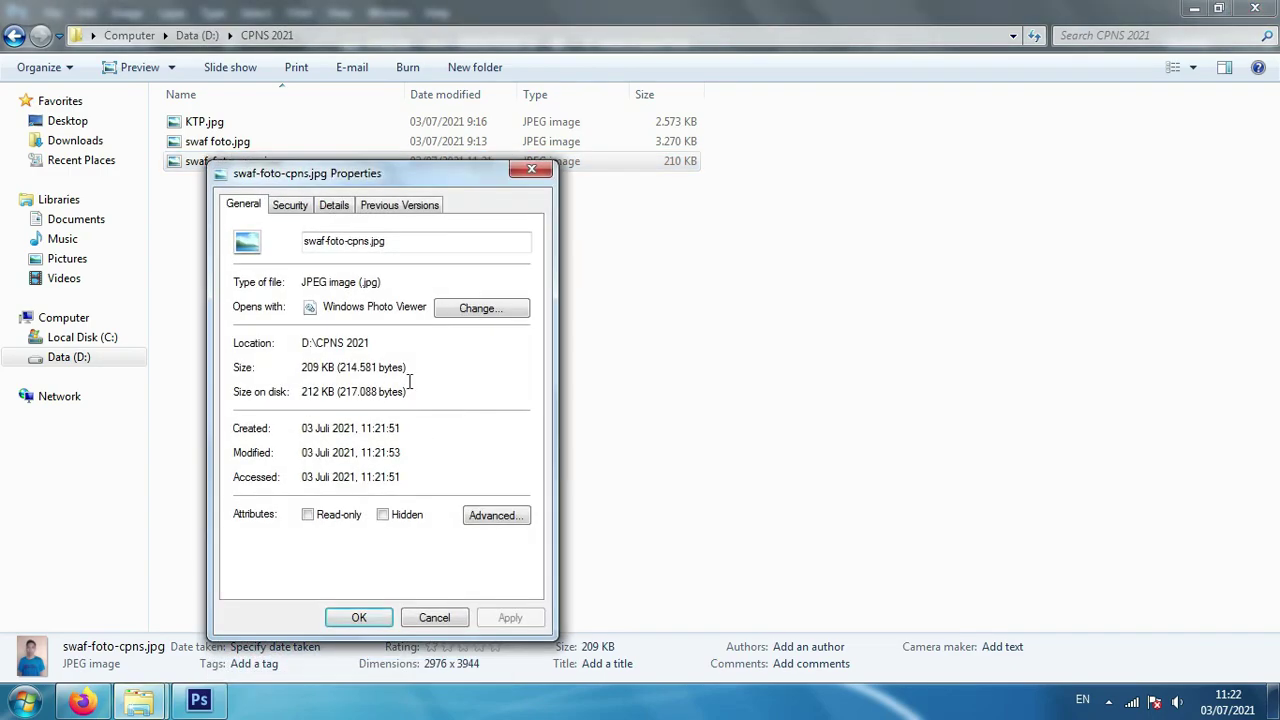
pyautogui.doubleClick(314, 367)
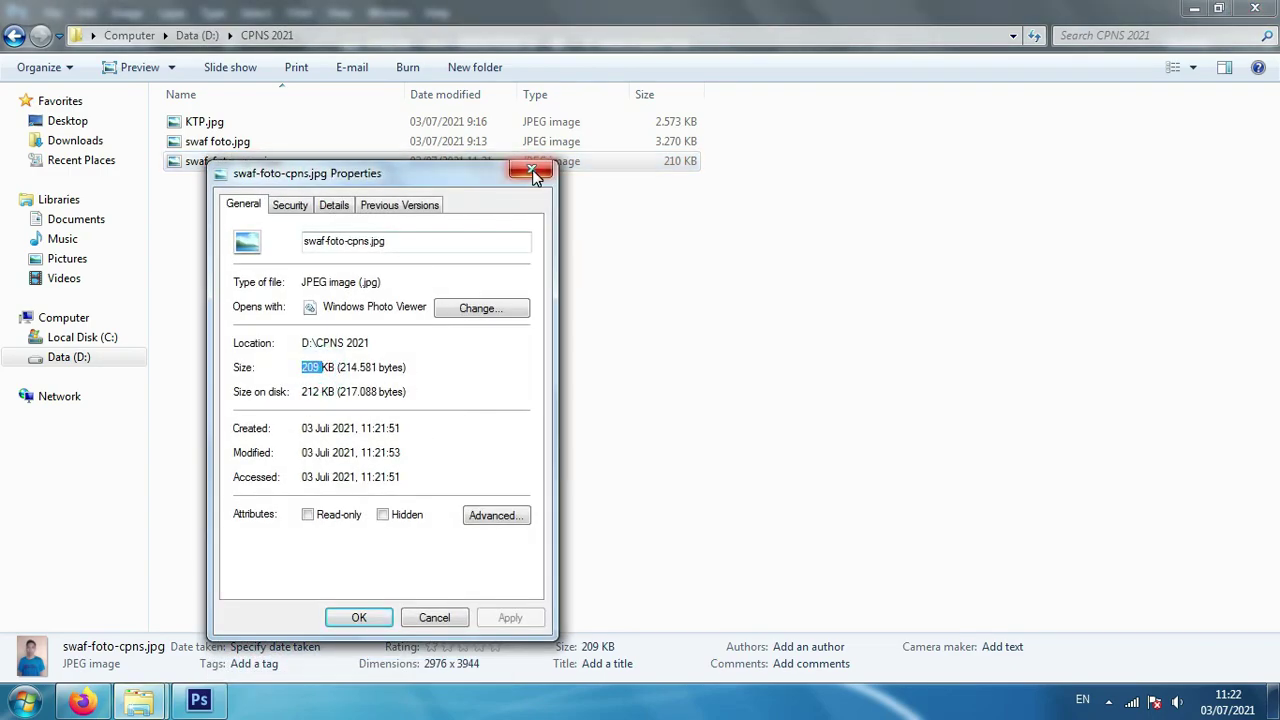
pyautogui.click(531, 169)
# - Delete swaf-foto-cpns.jpg to the Recycle Bin and return to Photoshop
pyautogui.click(360, 371)
pyautogui.click(251, 171)
pyautogui.press('Delete')
pyautogui.press('Return')
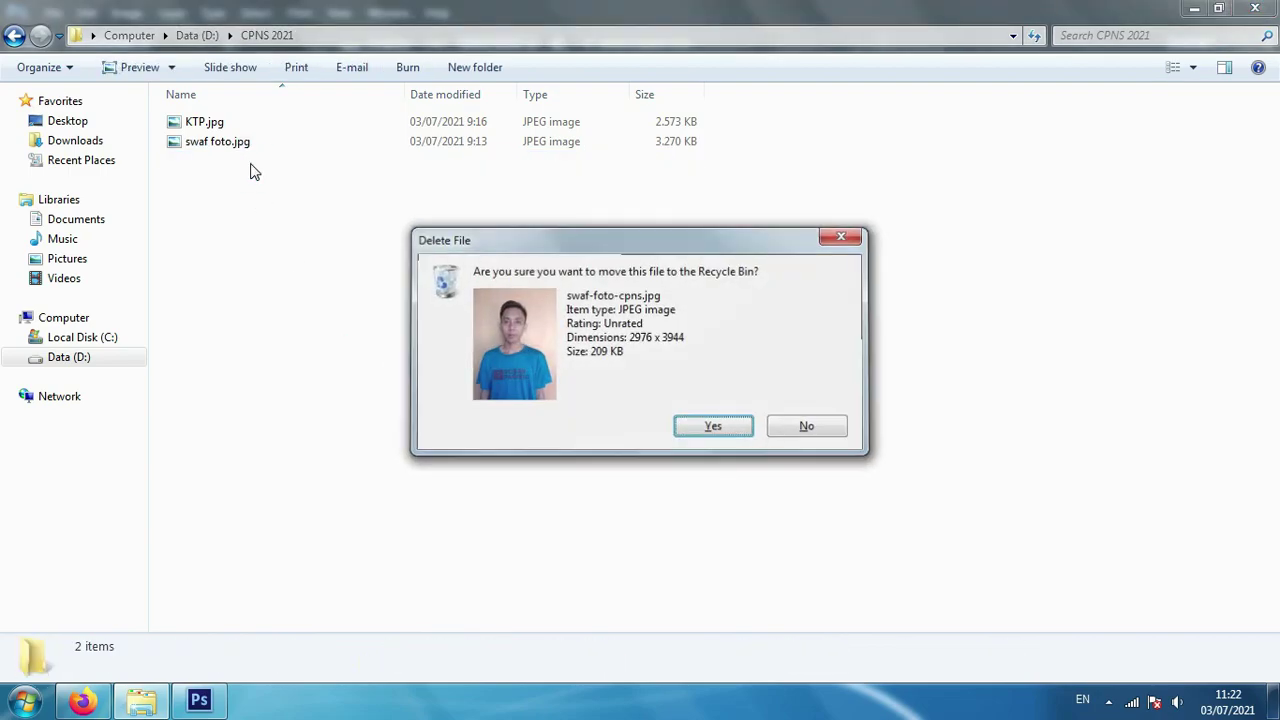
pyautogui.click(199, 701)
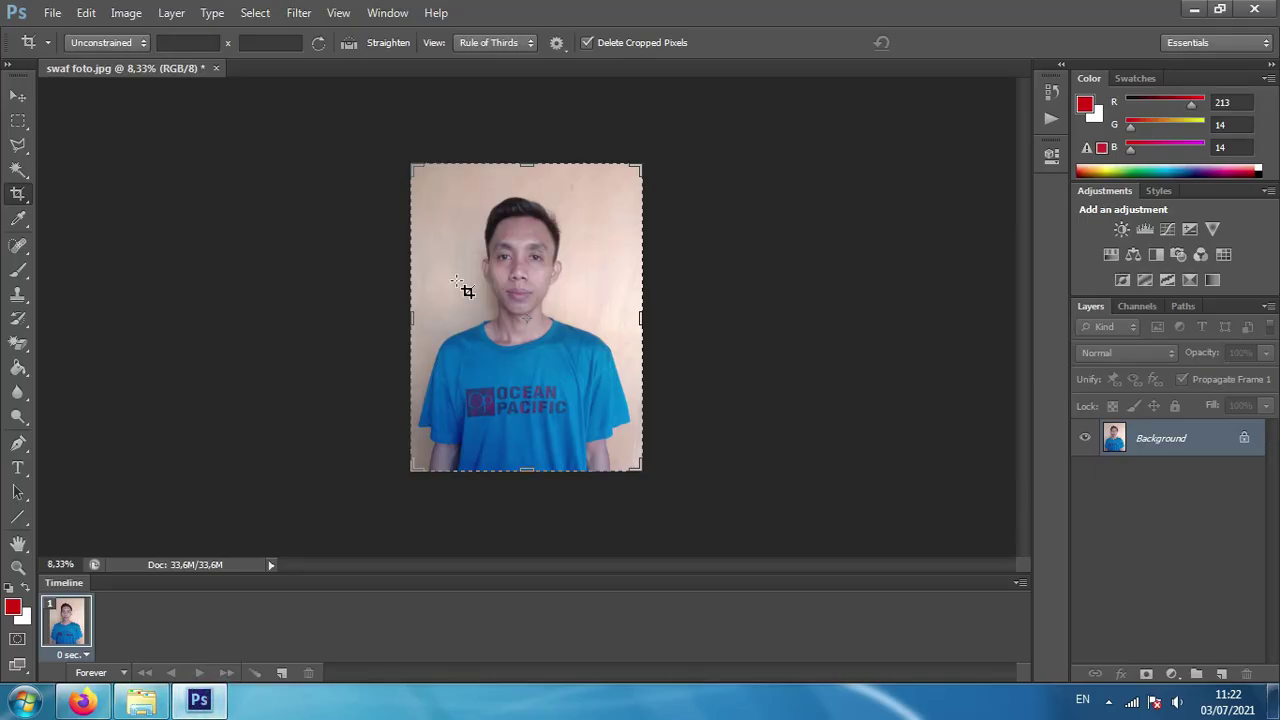
# - Change the Image Size document width from 41,333 to 40,333 inches, giving 2904 × 3849 pixels
pyautogui.click(18, 95)
pyautogui.click(126, 12)
pyautogui.click(150, 148)
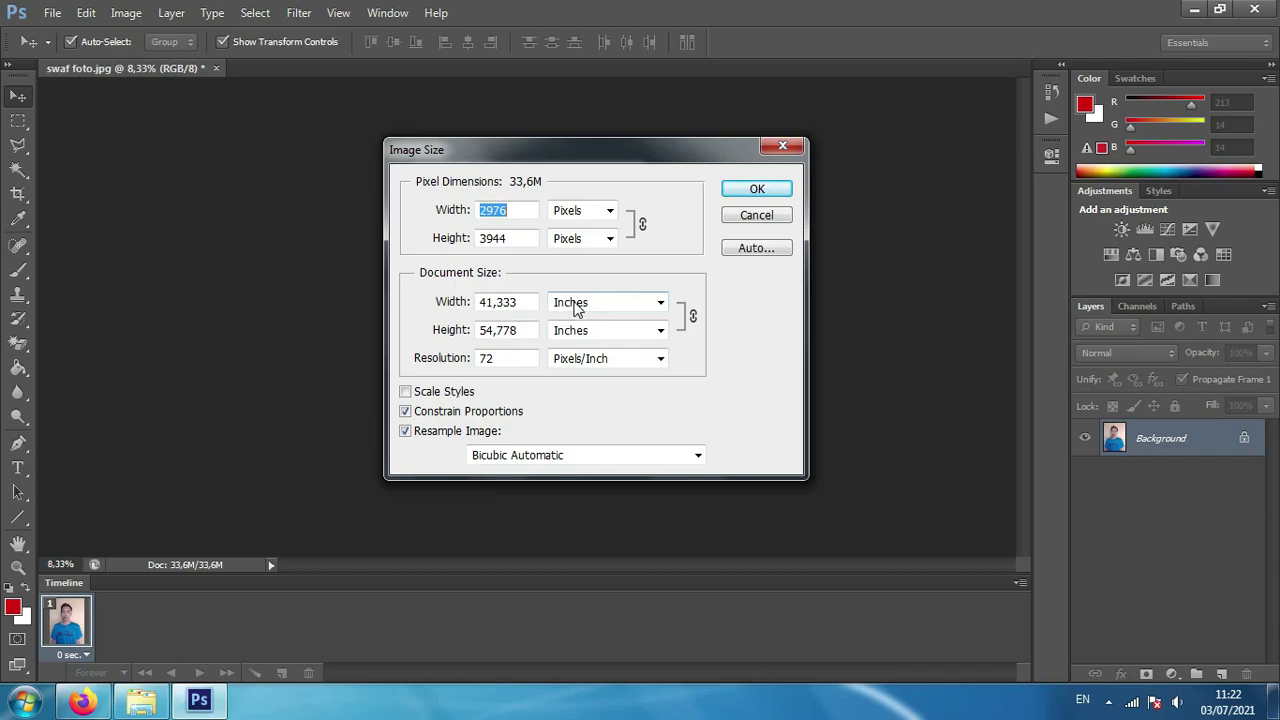
pyautogui.click(498, 301)
pyautogui.click(491, 301)
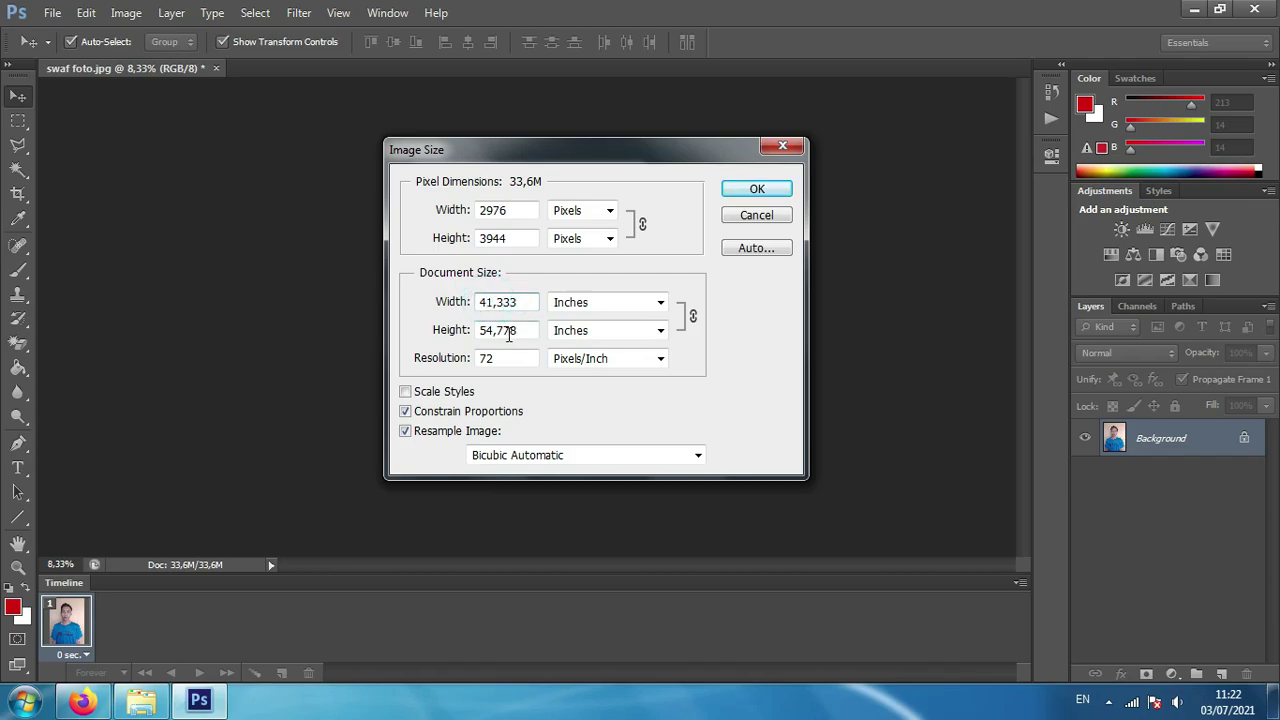
pyautogui.press('Delete')
pyautogui.write('0')
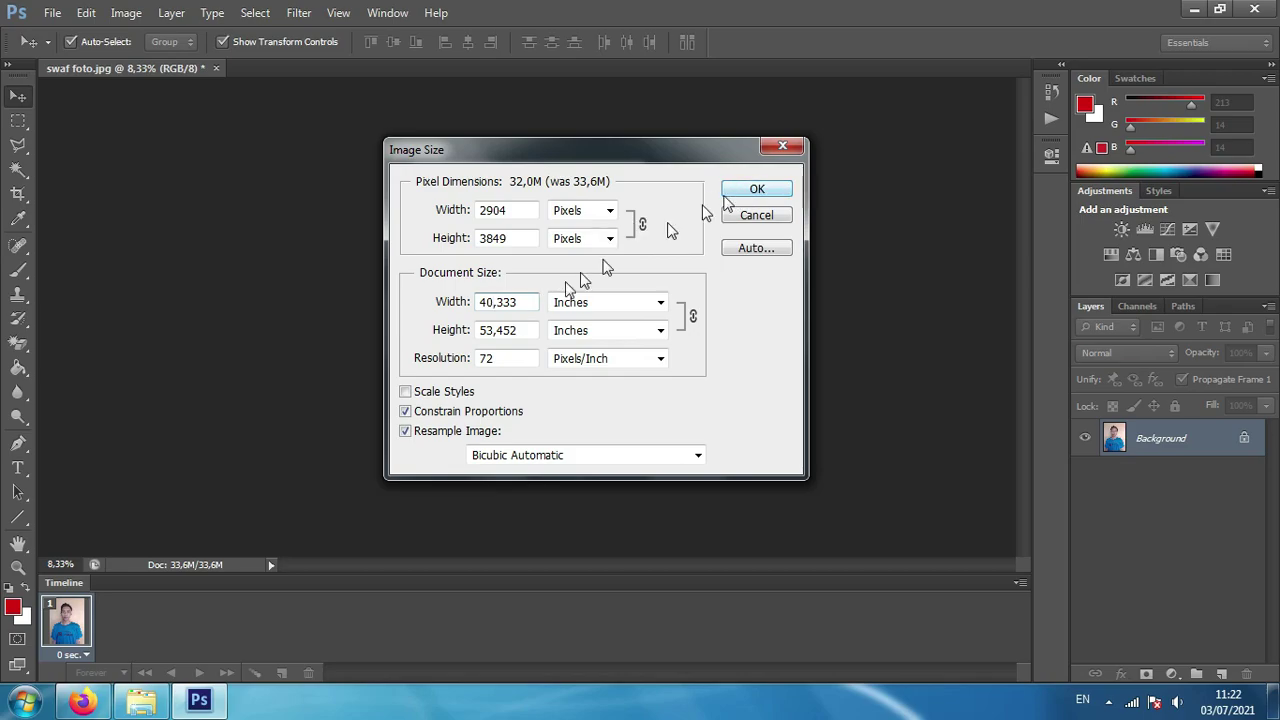
pyautogui.moveTo(528, 330); pyautogui.dragTo(490, 328)
pyautogui.click(757, 189)
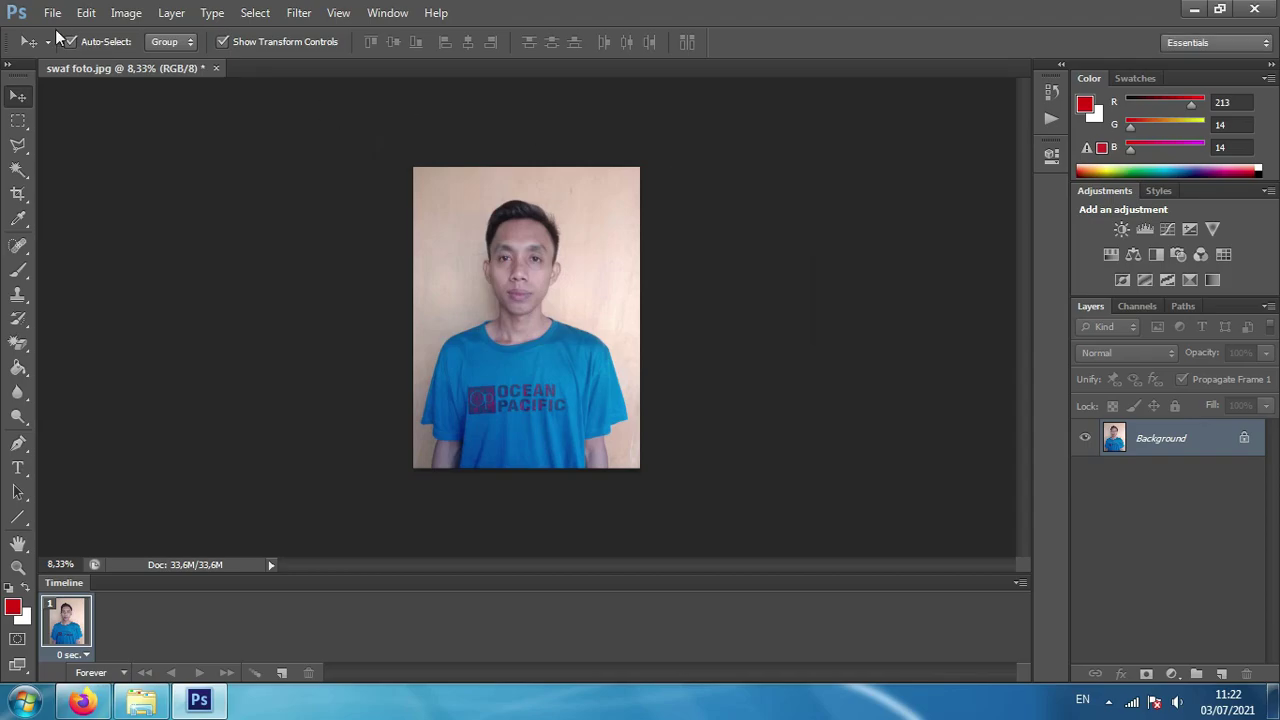
pyautogui.click(52, 12)
# - Export the resized photo via Save for Web as swaf-foto cpns.jpg, a 207 KB file
pyautogui.click(124, 276)
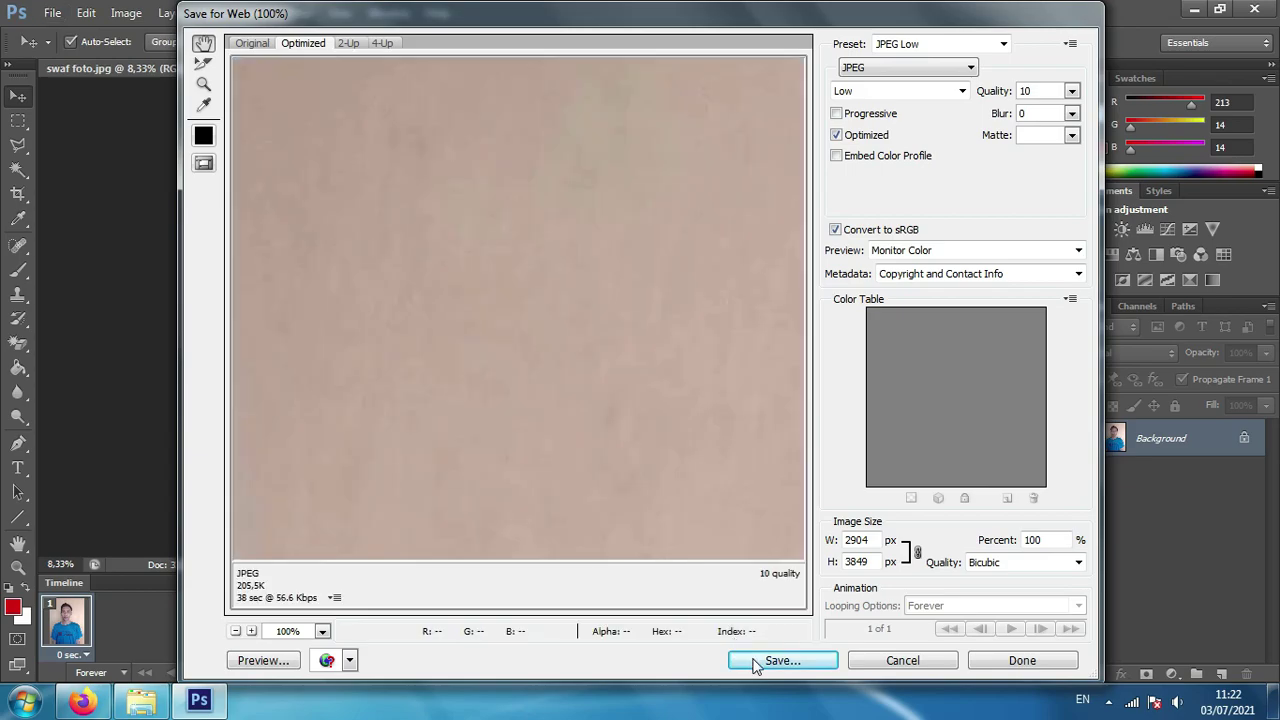
pyautogui.click(757, 660)
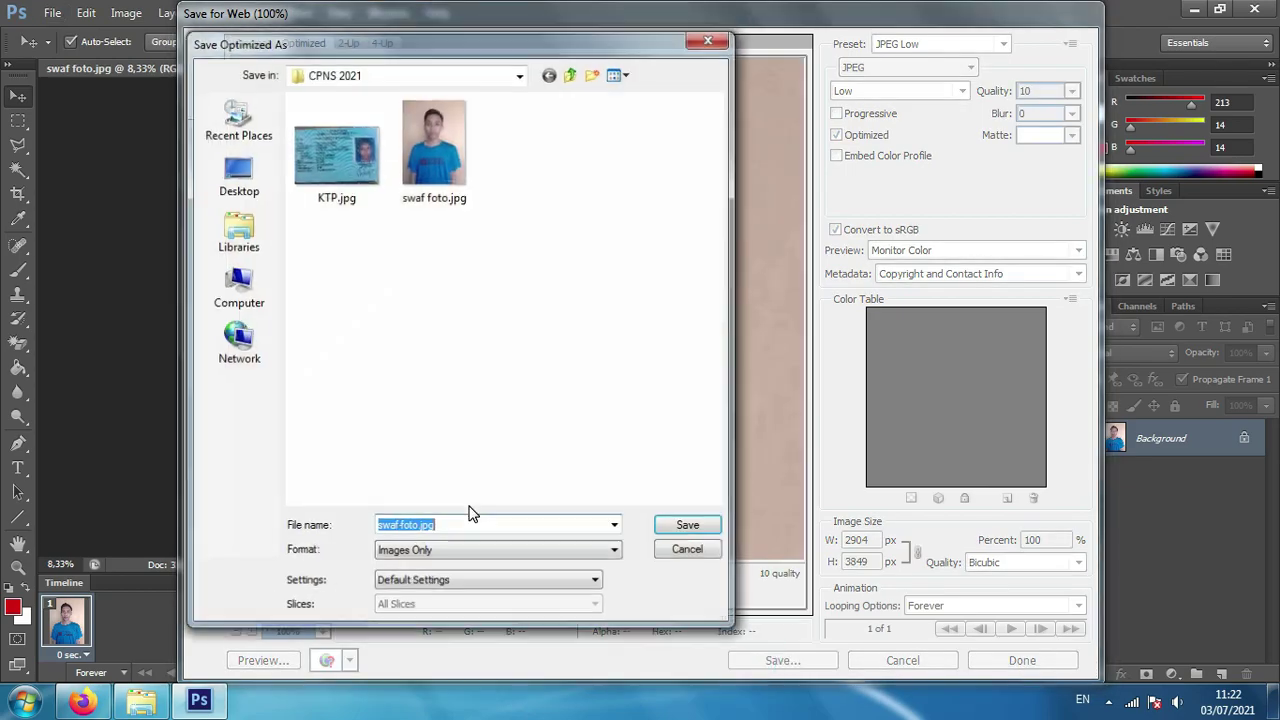
pyautogui.click(463, 528)
pyautogui.click(416, 528)
pyautogui.write('cpns')
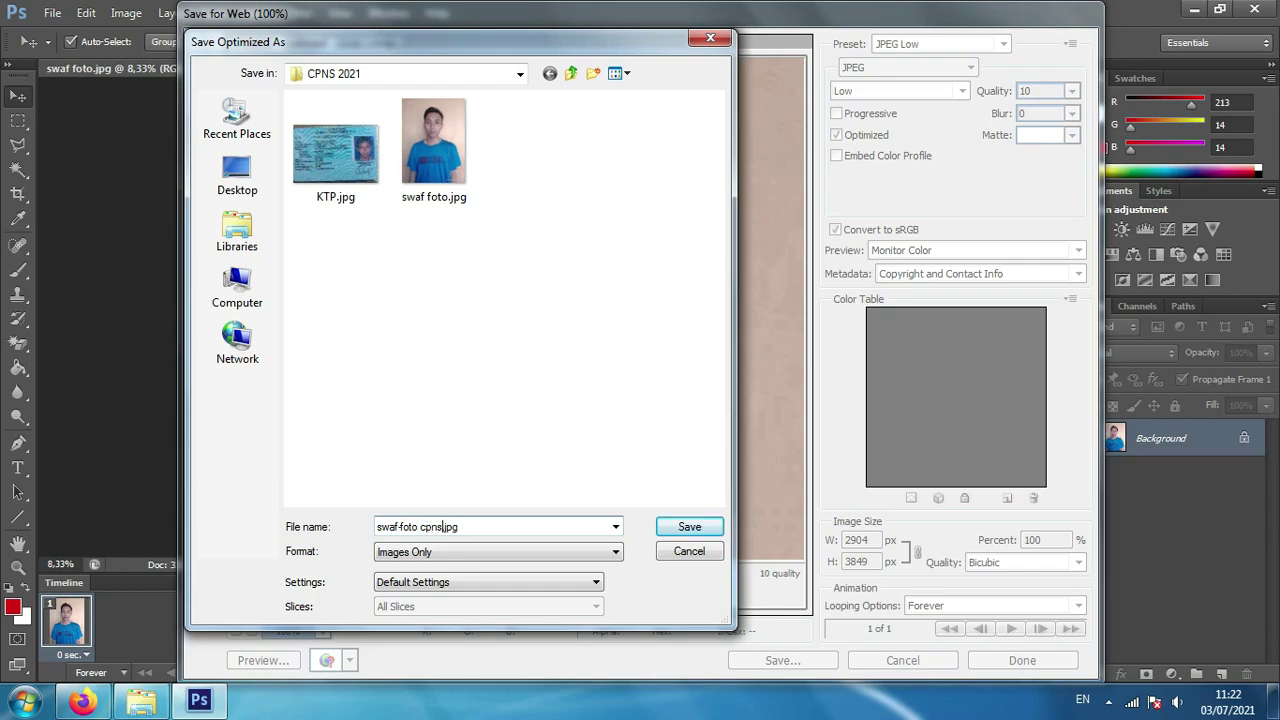
pyautogui.click(686, 528)
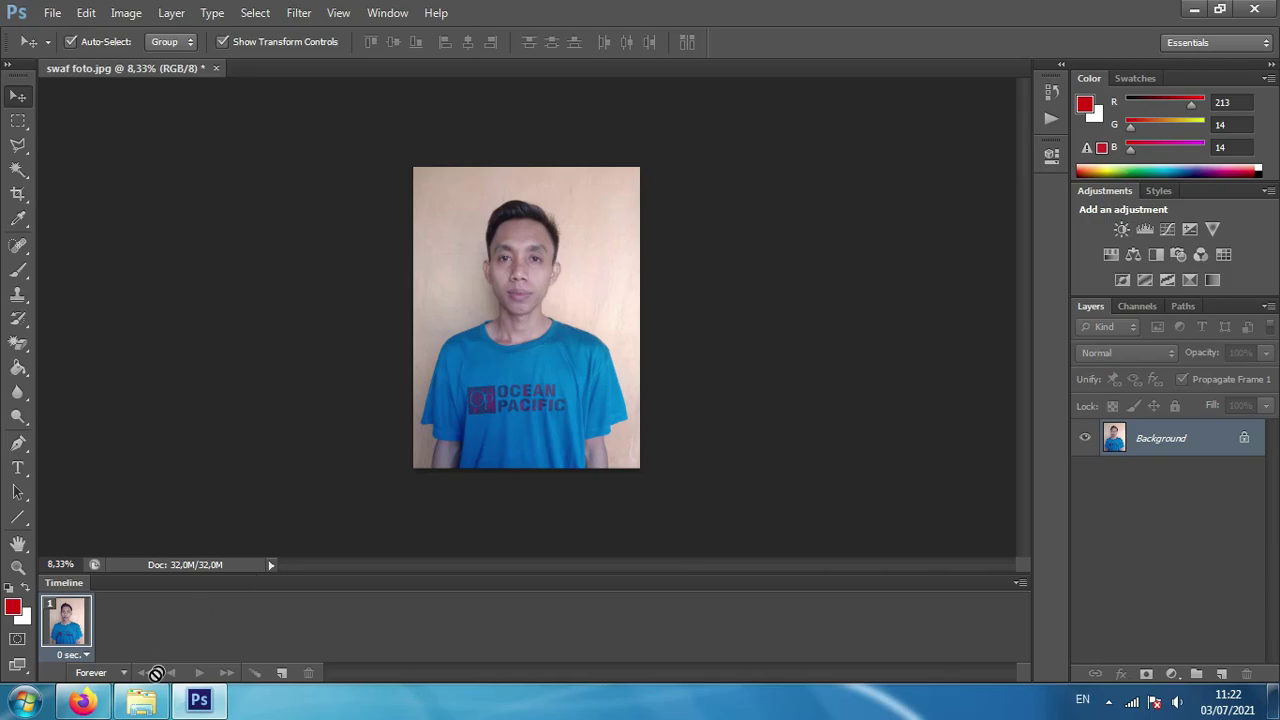
pyautogui.click(140, 705)
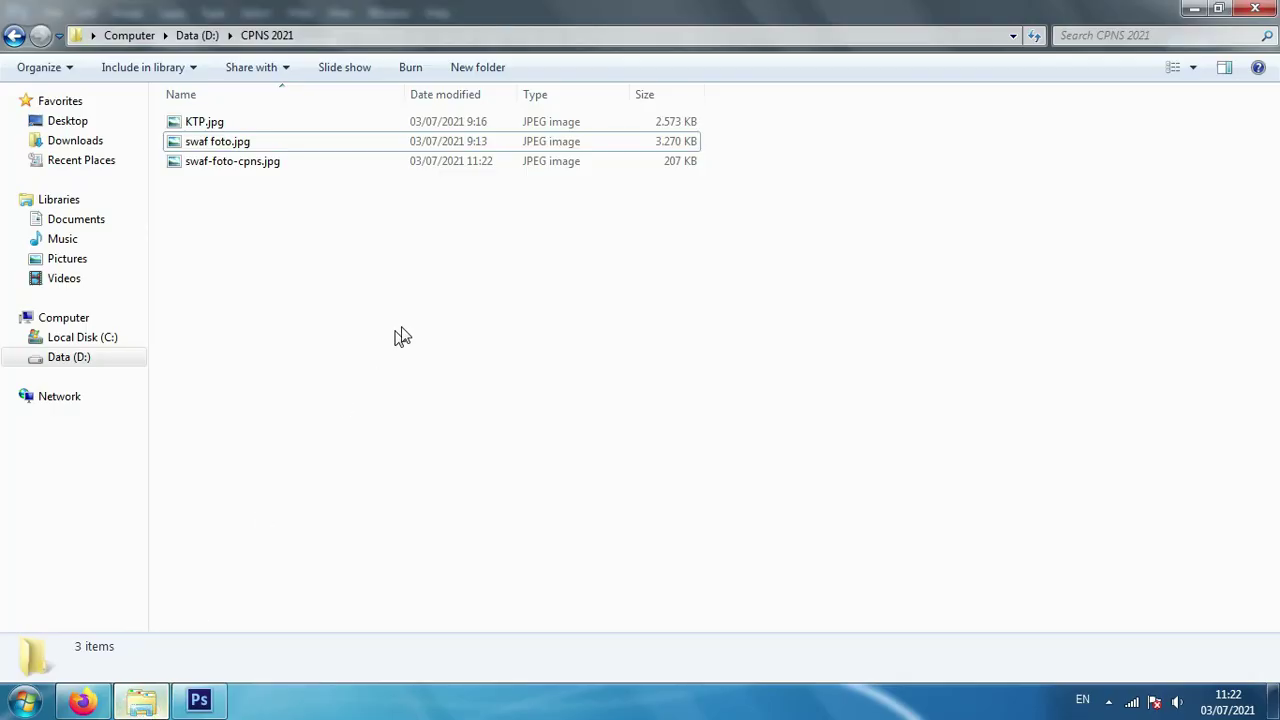
# - Delete the earlier 207 KB swaf-foto-cpns.jpg to the Recycle Bin and return to Photoshop
pyautogui.click(582, 168)
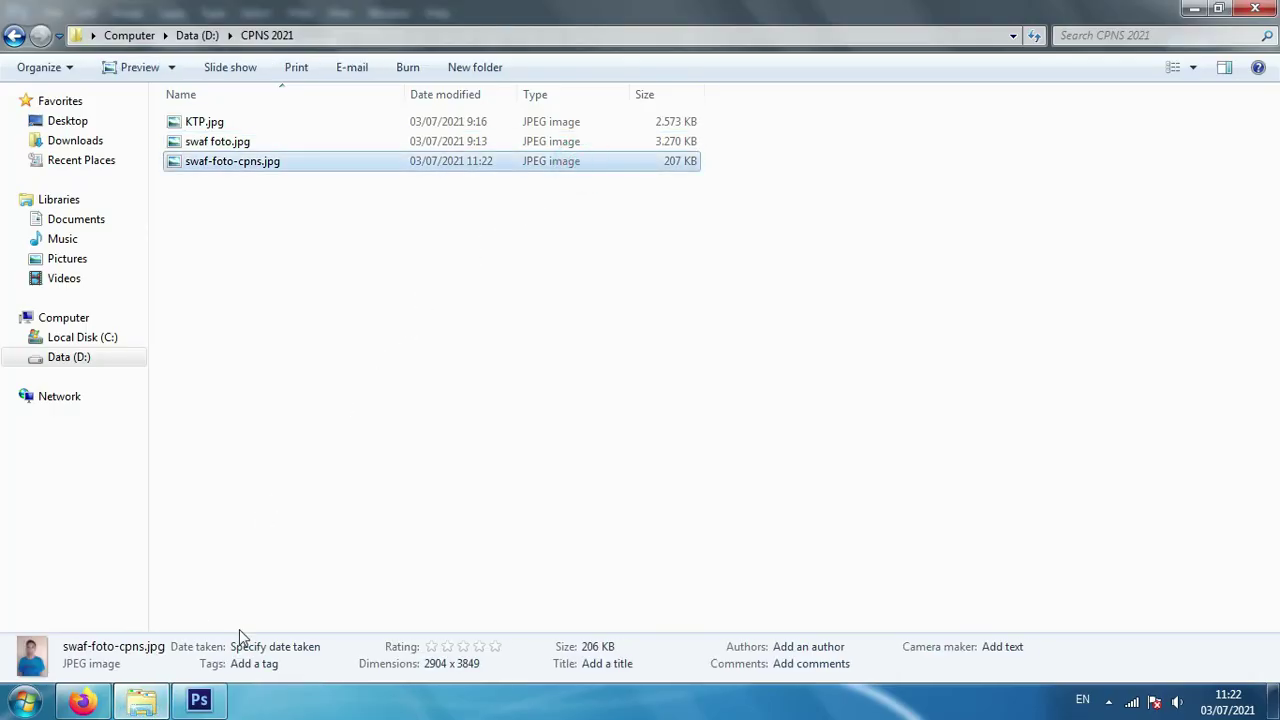
pyautogui.rightClick(179, 161)
pyautogui.click(229, 617)
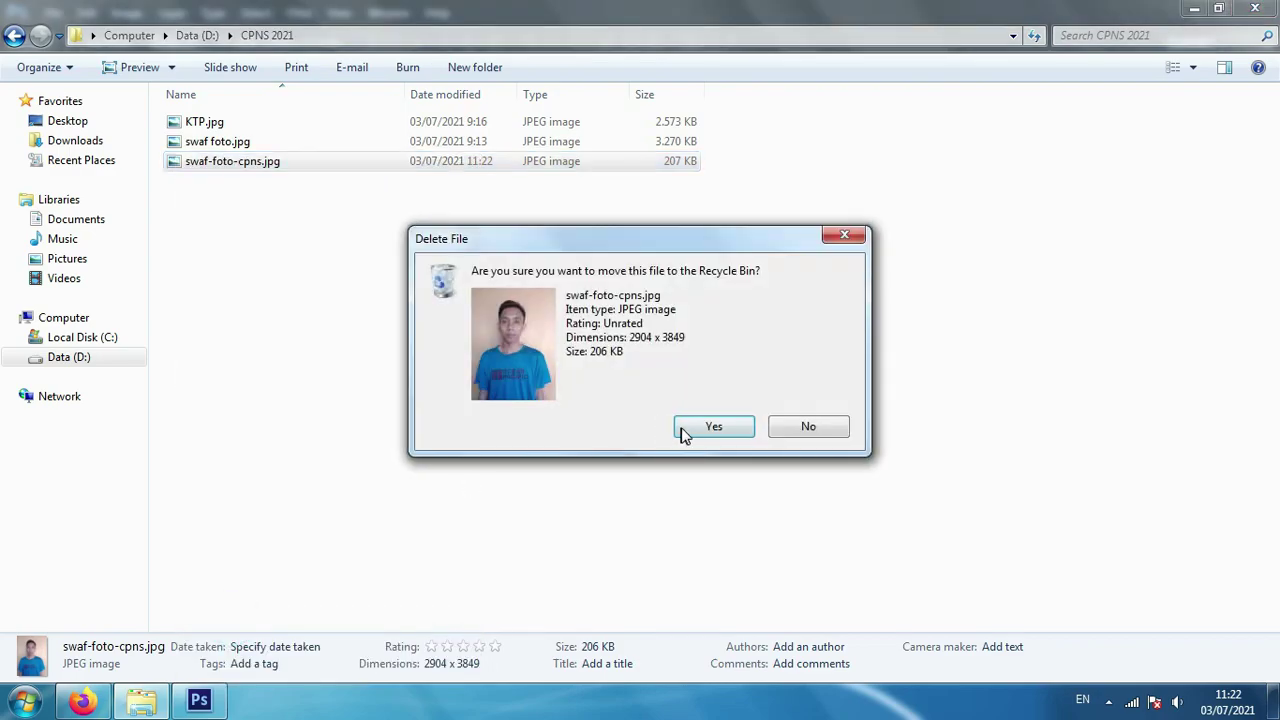
pyautogui.click(683, 432)
pyautogui.click(199, 700)
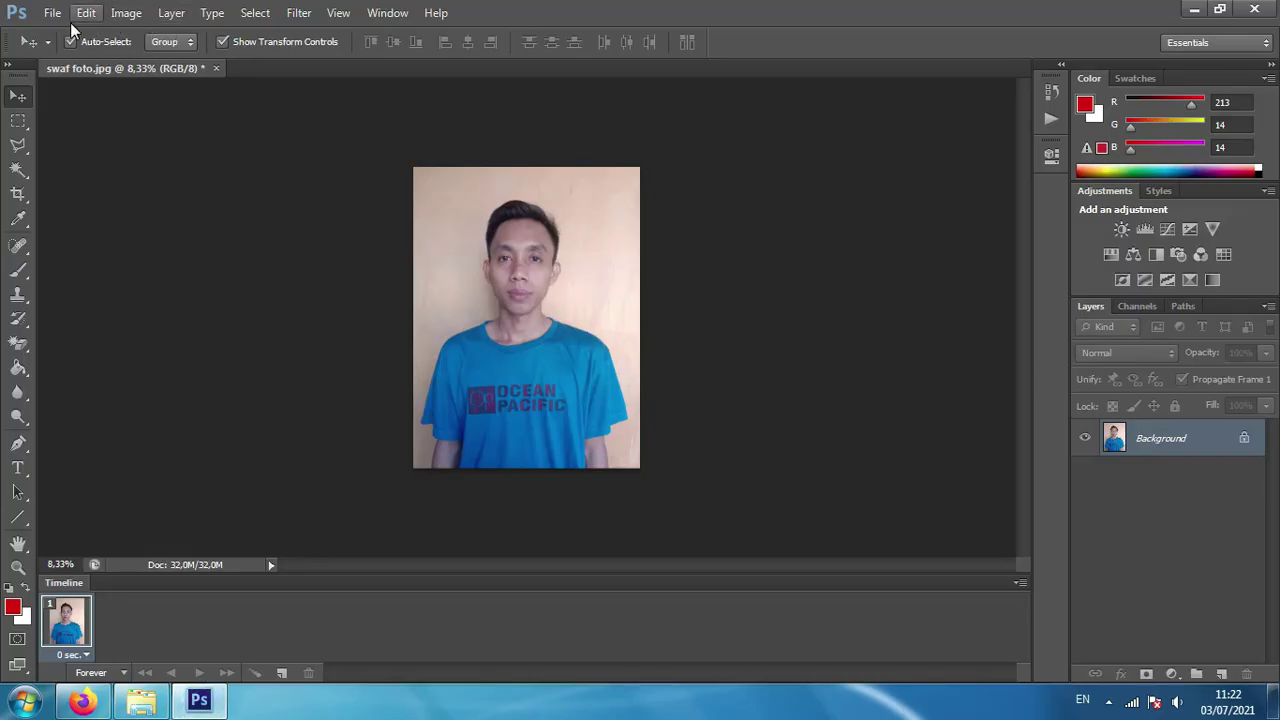
# - Resize the photo's document width from 40,333 to 35,333 inches, giving 2544 × 3372 pixels
pyautogui.click(52, 12)
pyautogui.click(57, 137)
pyautogui.click(125, 12)
pyautogui.click(157, 150)
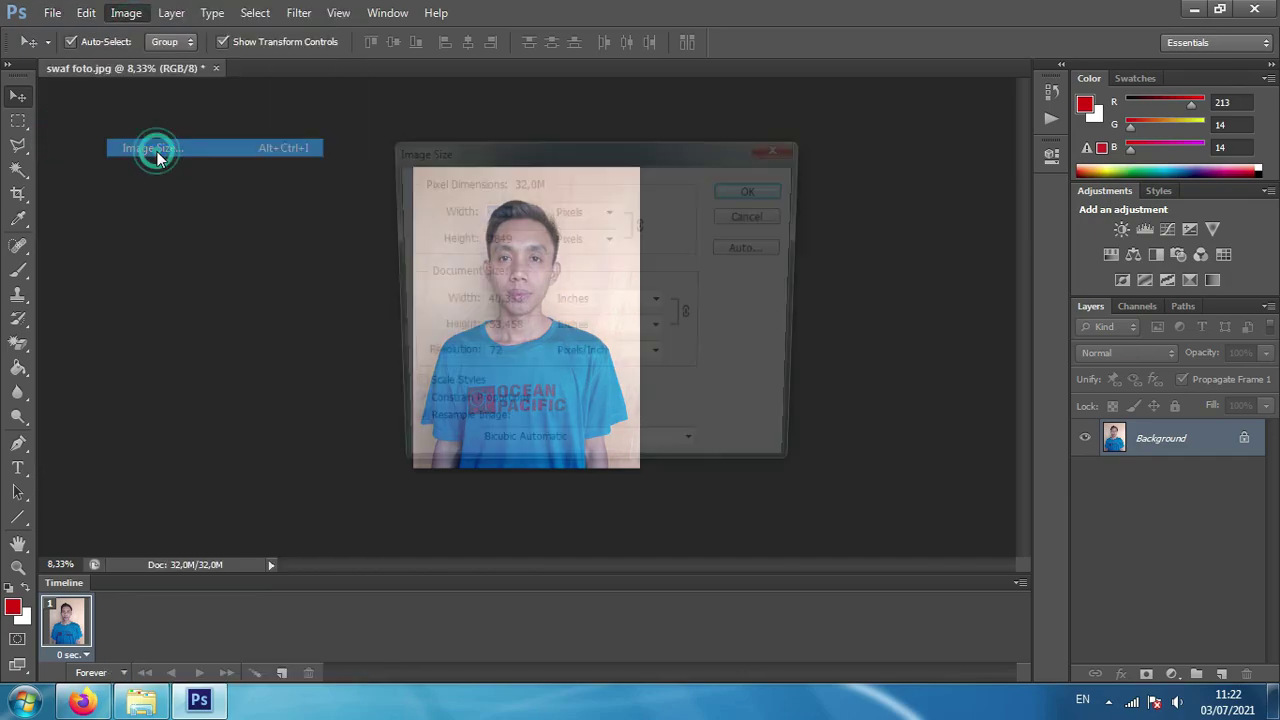
pyautogui.click(490, 301)
pyautogui.doubleClick(480, 305)
pyautogui.write('35')
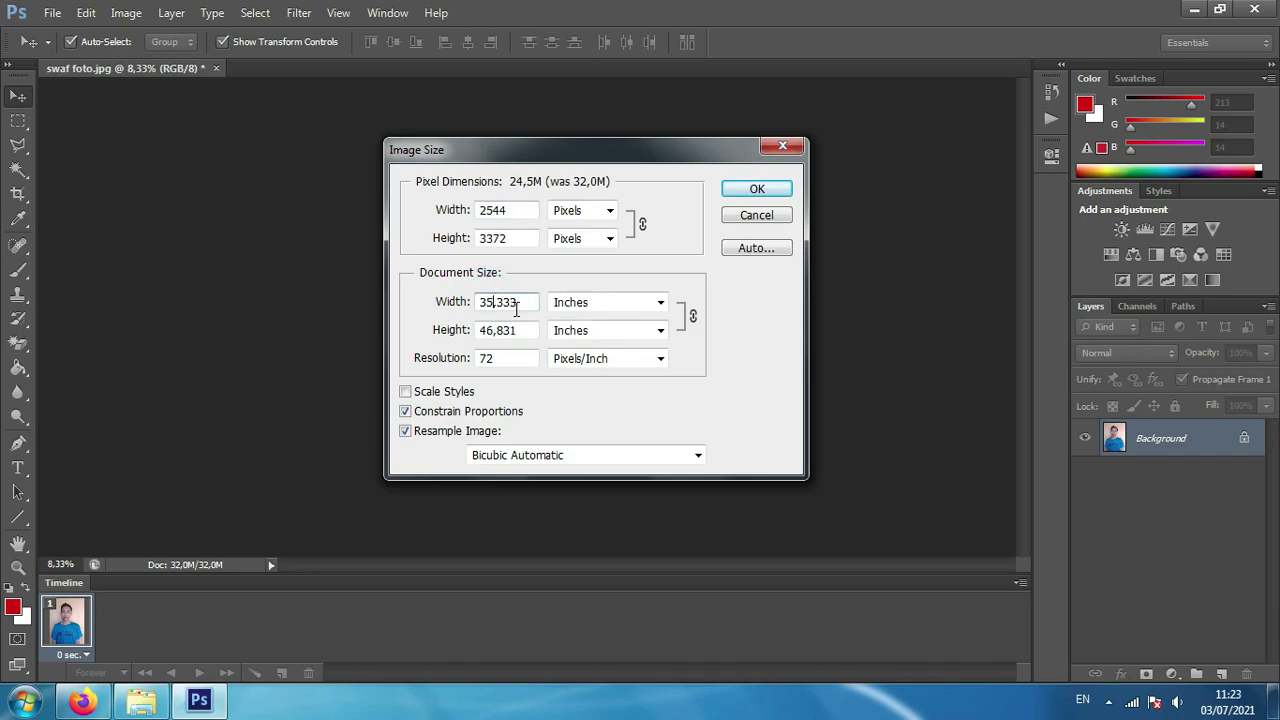
pyautogui.click(757, 189)
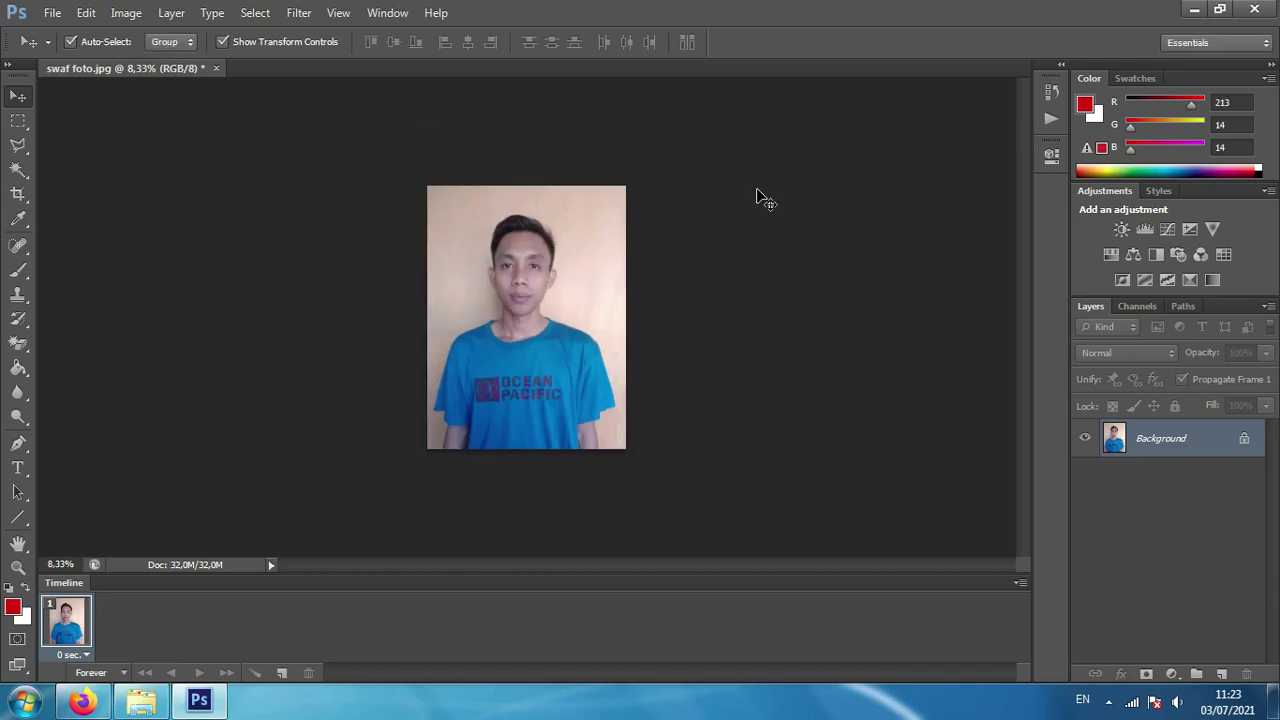
pyautogui.hotkey('ctrl', '+')
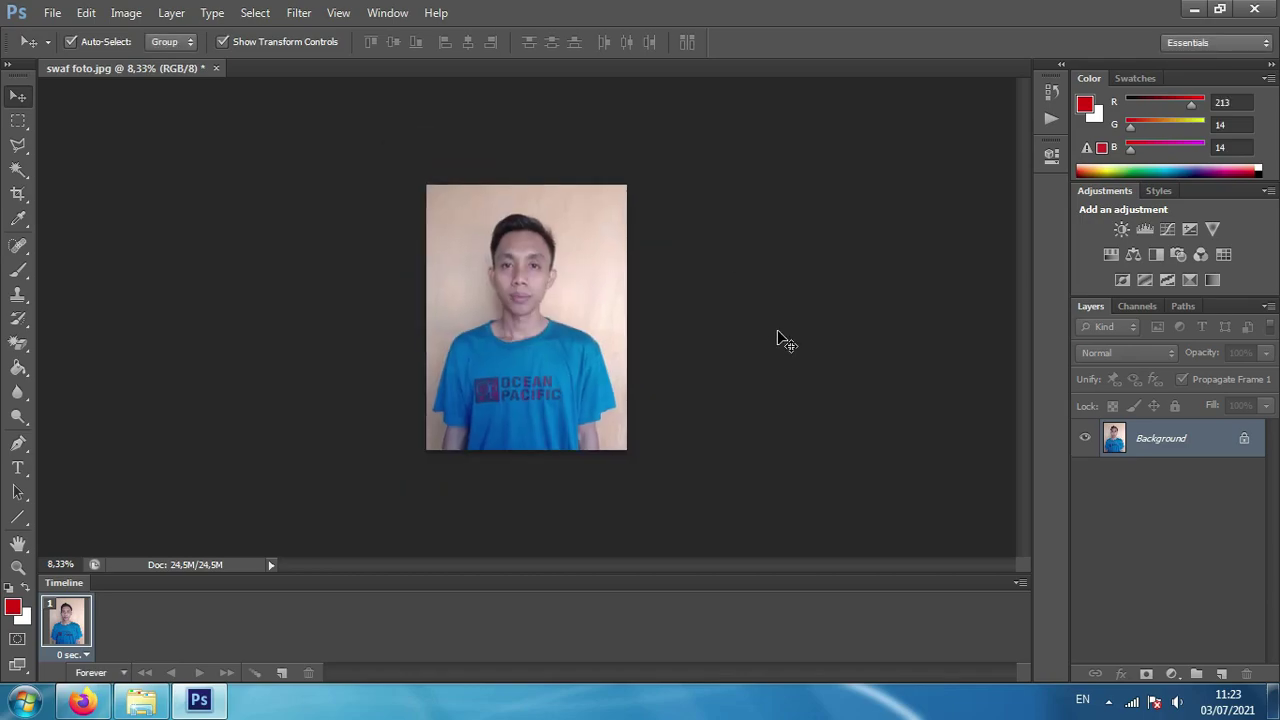
pyautogui.hotkey('ctrl', '+')
pyautogui.hotkey('ctrl', '+')
pyautogui.hotkey('ctrl', '+')
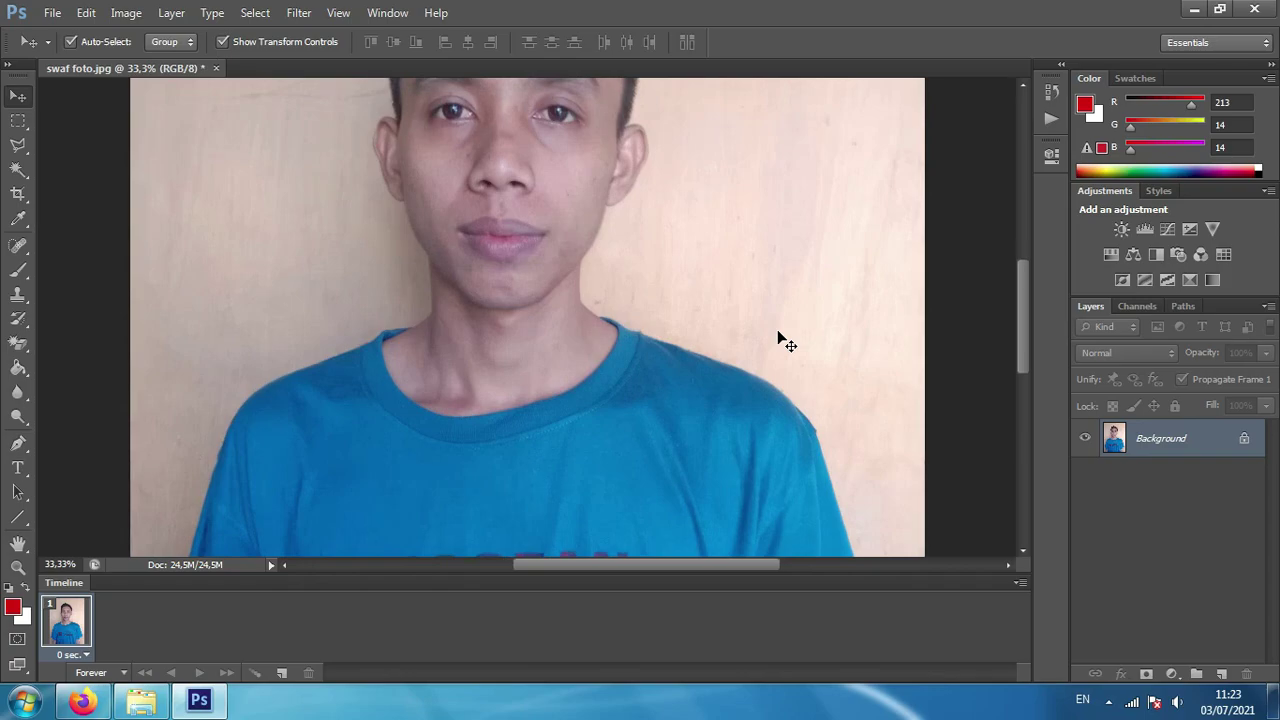
pyautogui.hotkey('ctrl', '-')
pyautogui.hotkey('ctrl', '-')
pyautogui.hotkey('ctrl', '-')
pyautogui.hotkey('ctrl', '-')
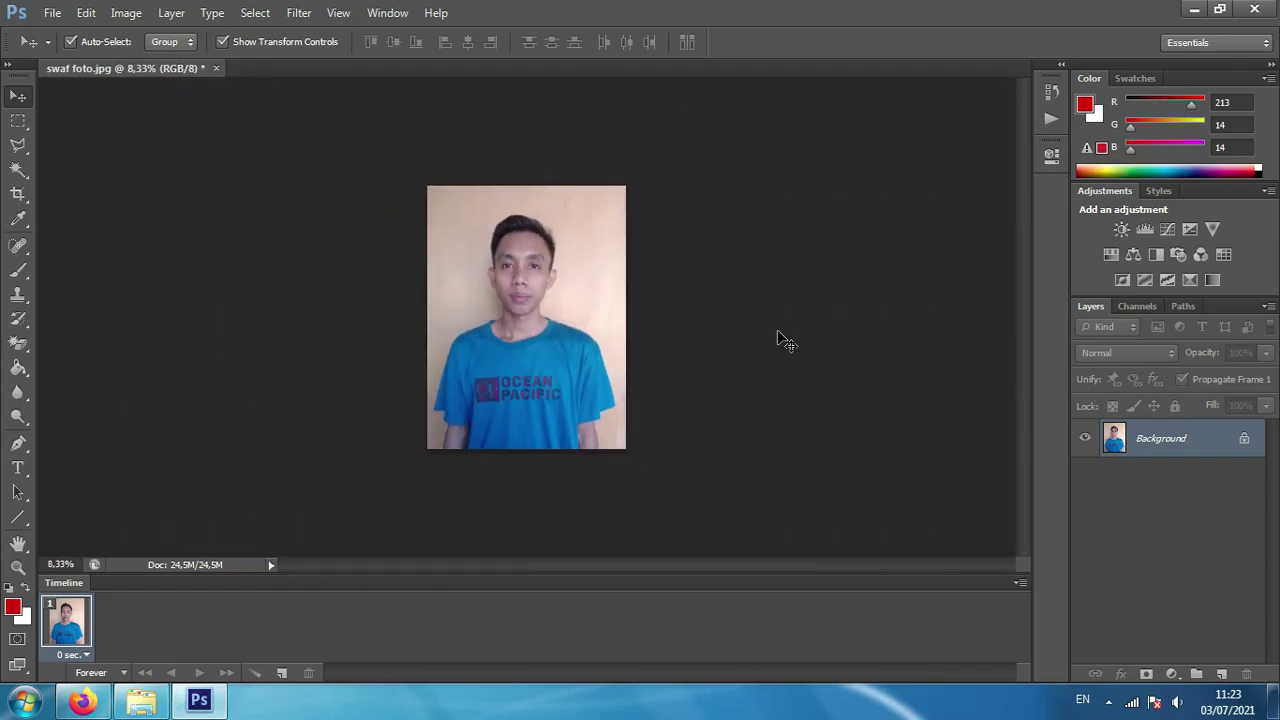
# - Export via Save for Web as a JPEG Low file named swaf-foto-cpns.jpg in CPNS 2021
pyautogui.click(52, 12)
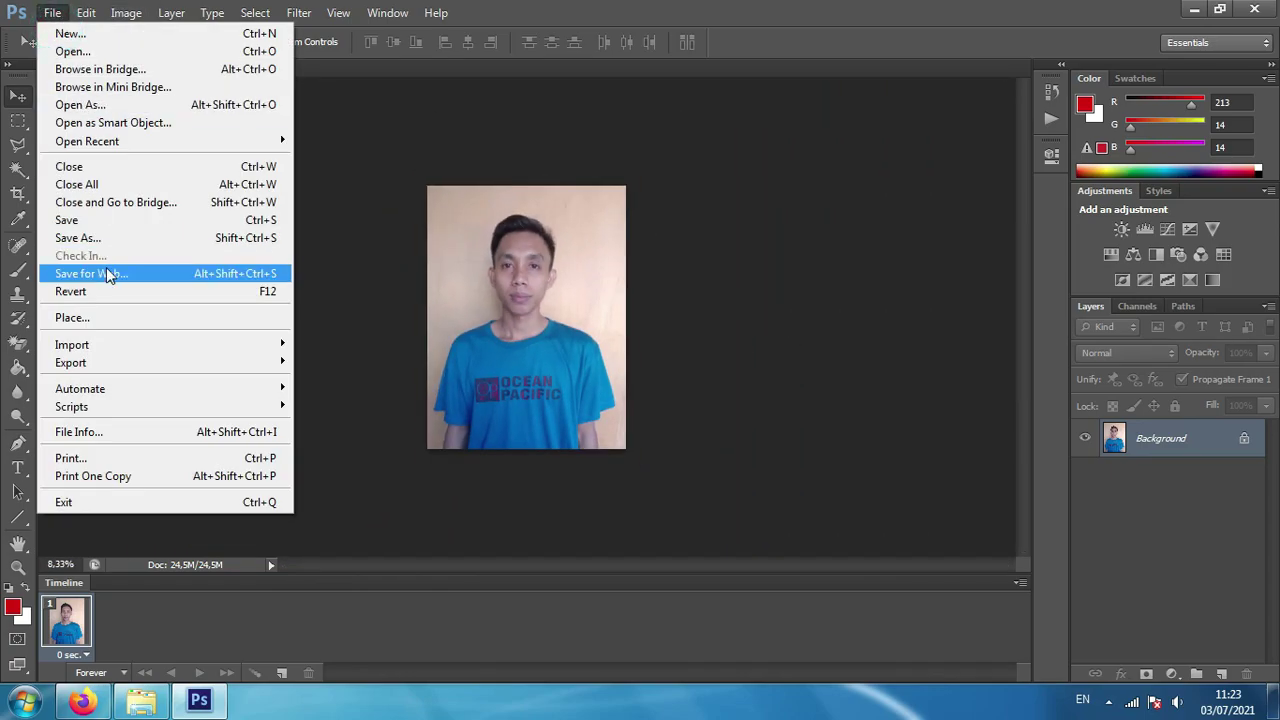
pyautogui.click(110, 274)
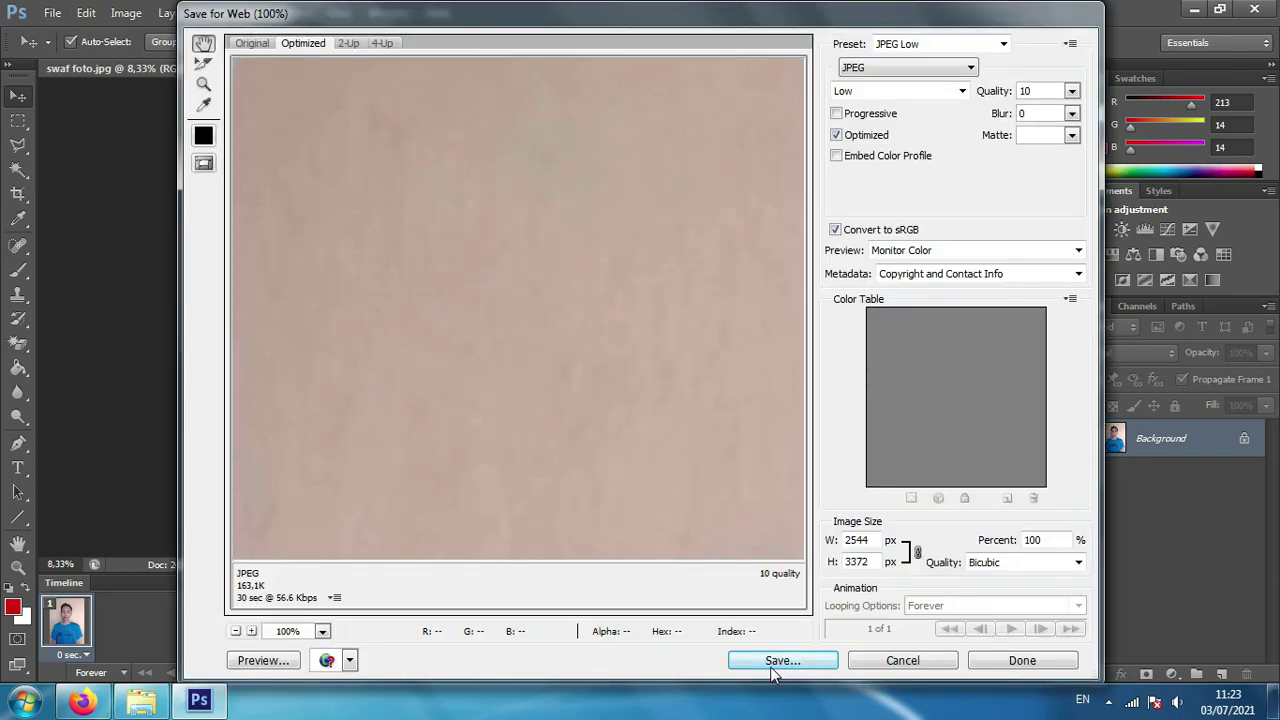
pyautogui.click(768, 662)
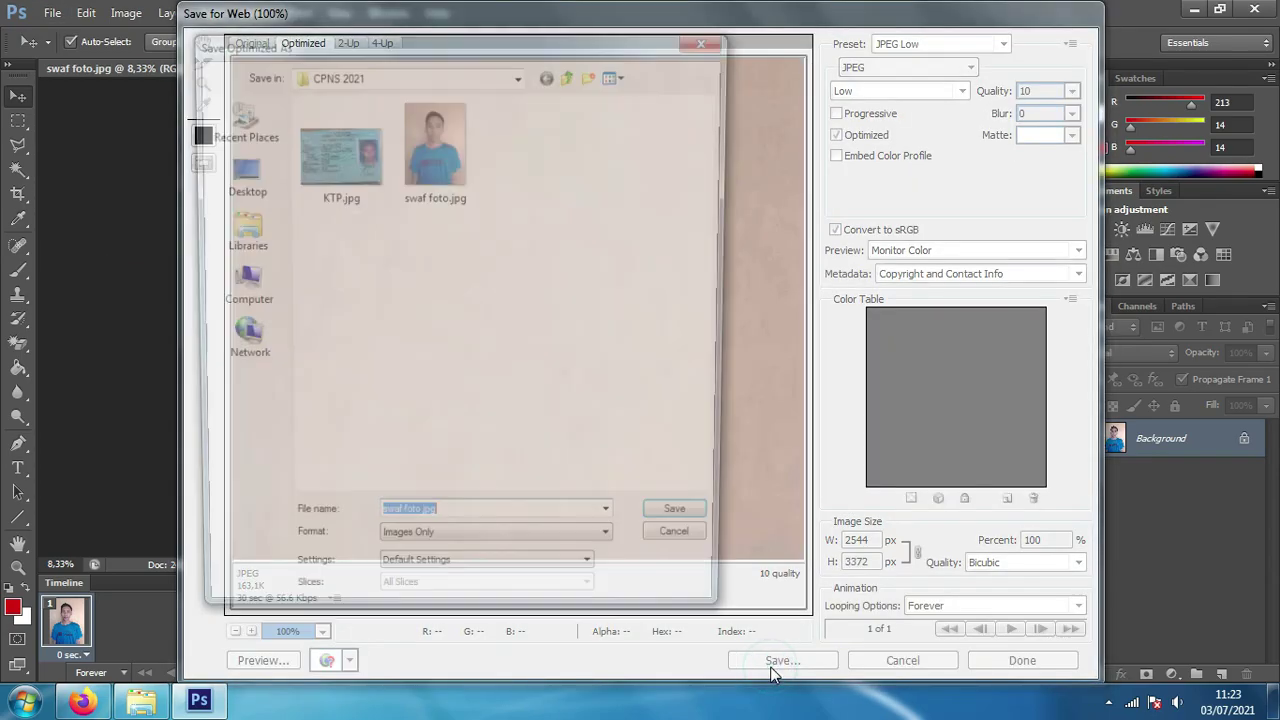
pyautogui.click(485, 531)
pyautogui.click(418, 528)
pyautogui.write('cpns')
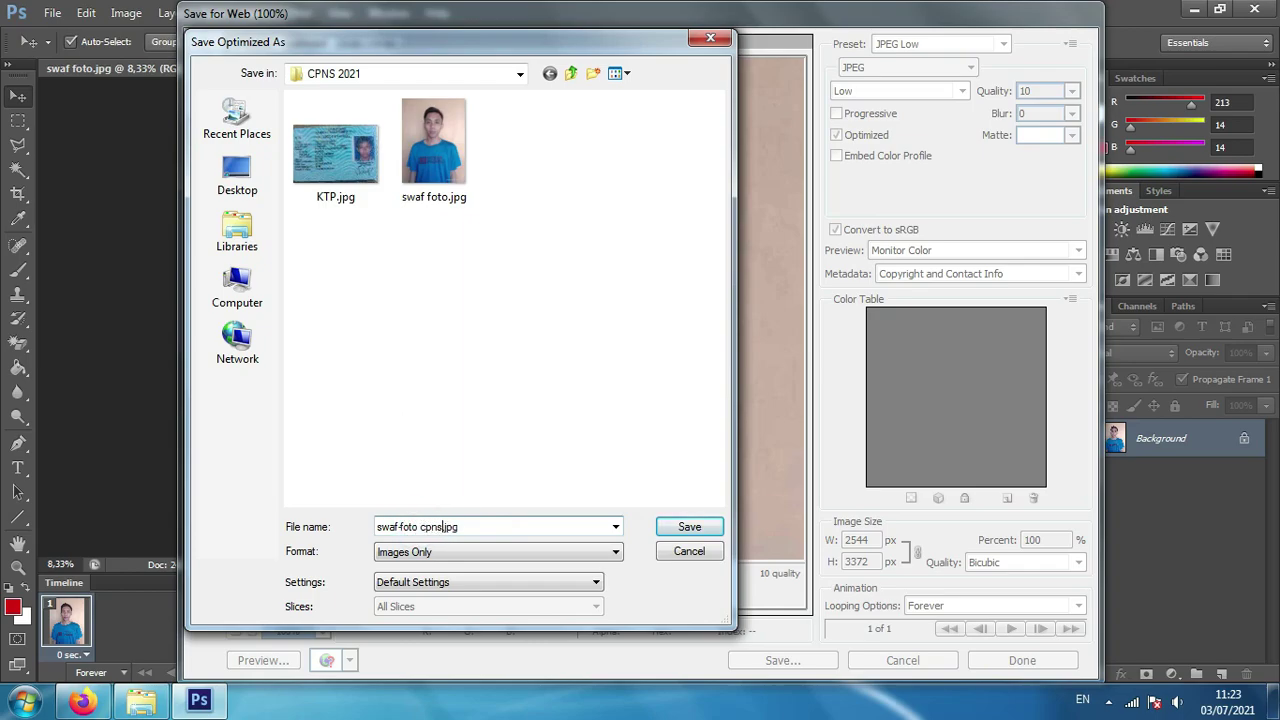
pyautogui.click(676, 527)
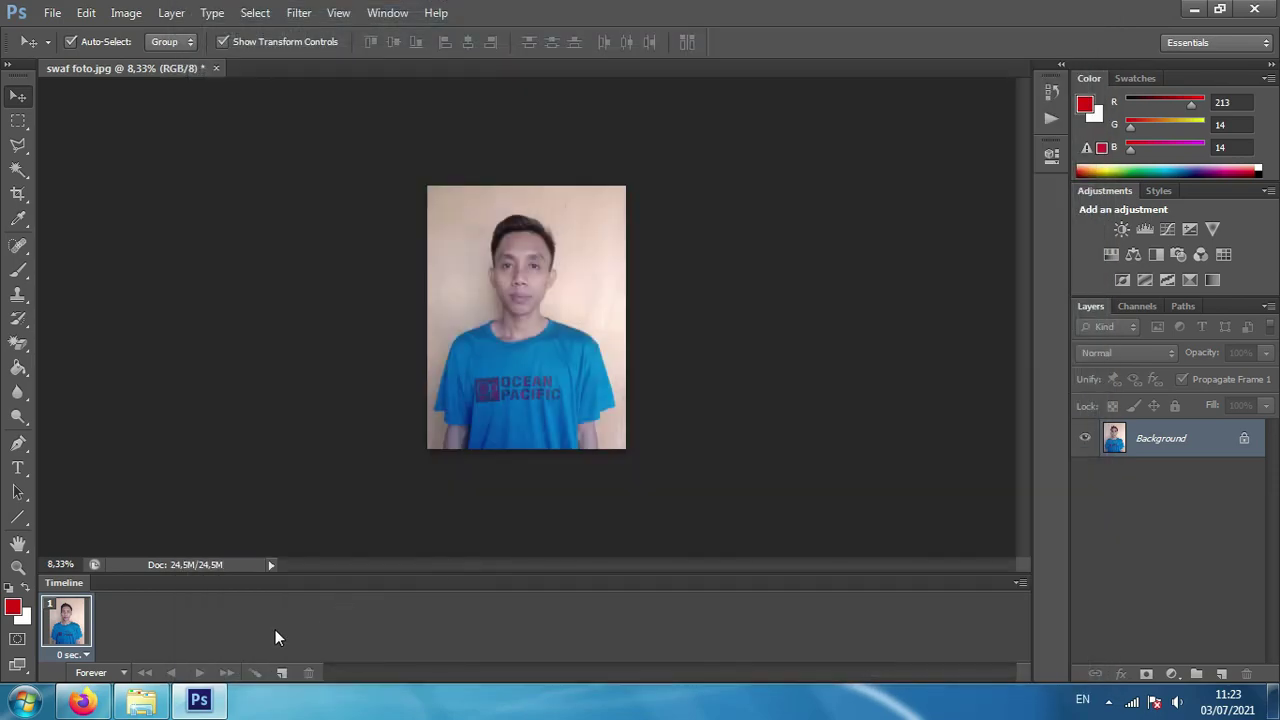
# - Check swaf-foto-cpns.jpg's Properties show 164 KB, then open it in Photo Viewer
pyautogui.click(155, 697)
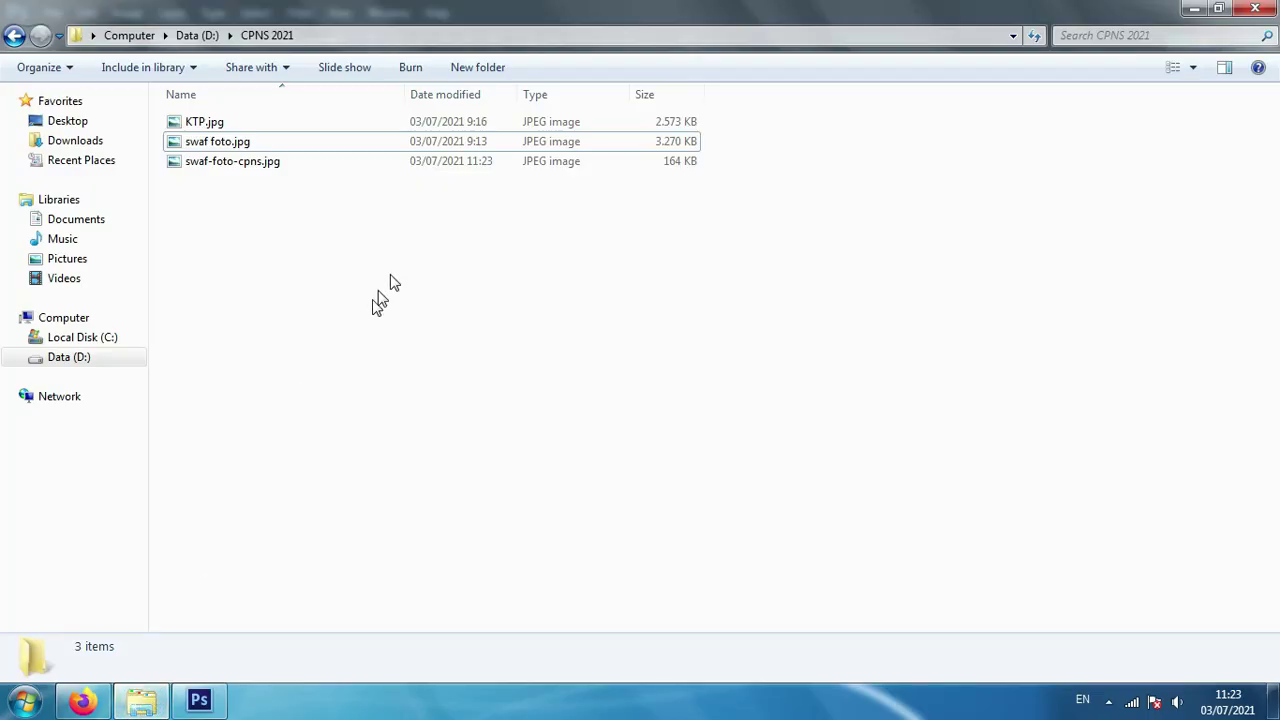
pyautogui.click(277, 165)
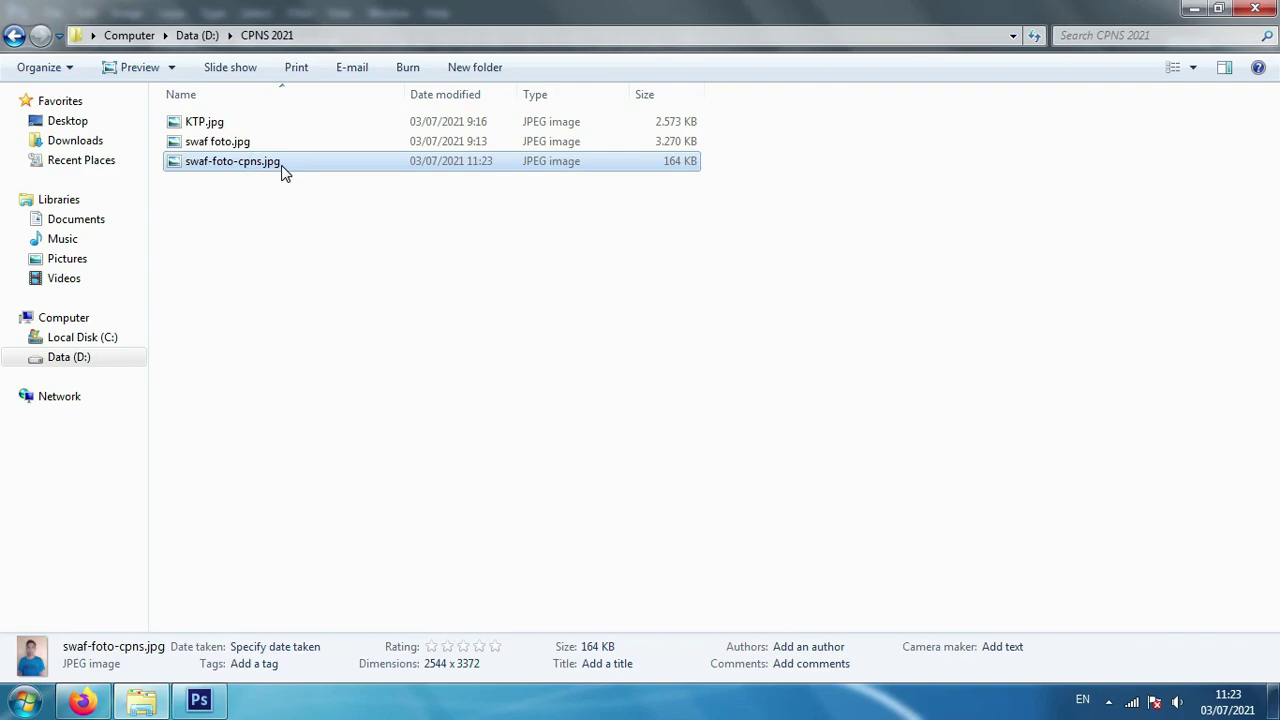
pyautogui.rightClick(281, 165)
pyautogui.click(333, 669)
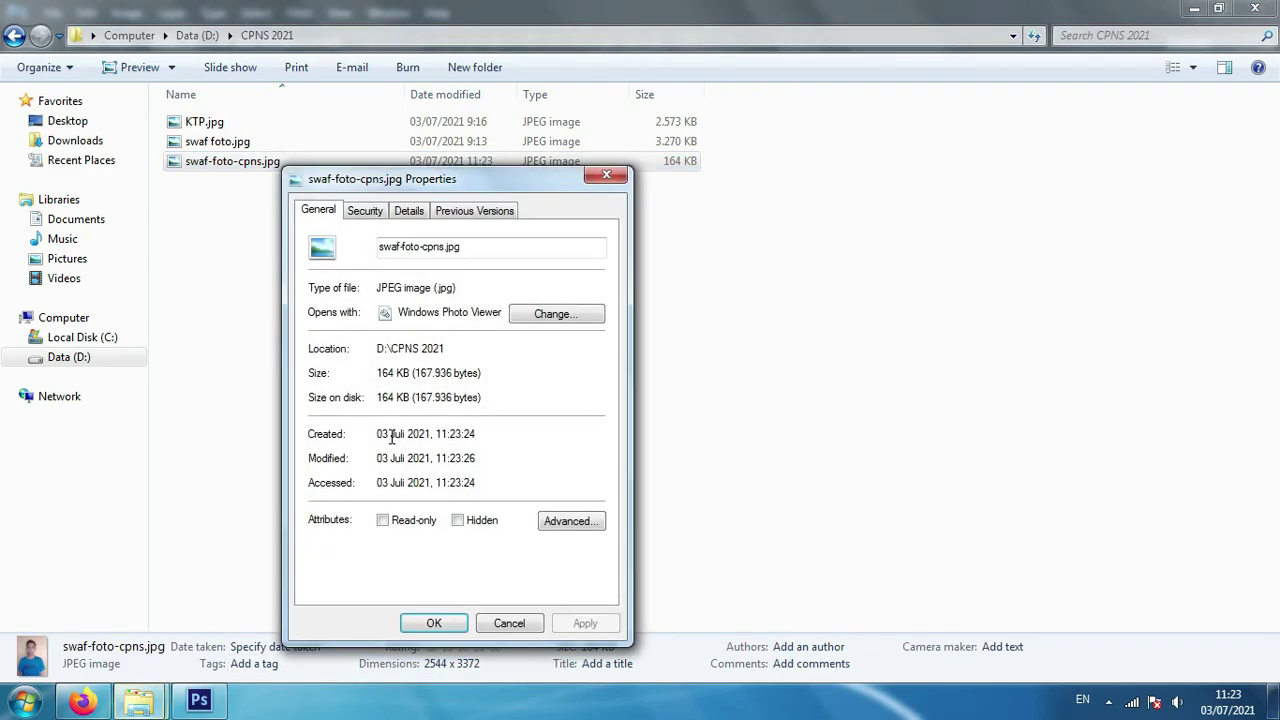
pyautogui.click(450, 356)
pyautogui.moveTo(409, 372); pyautogui.dragTo(379, 374)
pyautogui.click(396, 397)
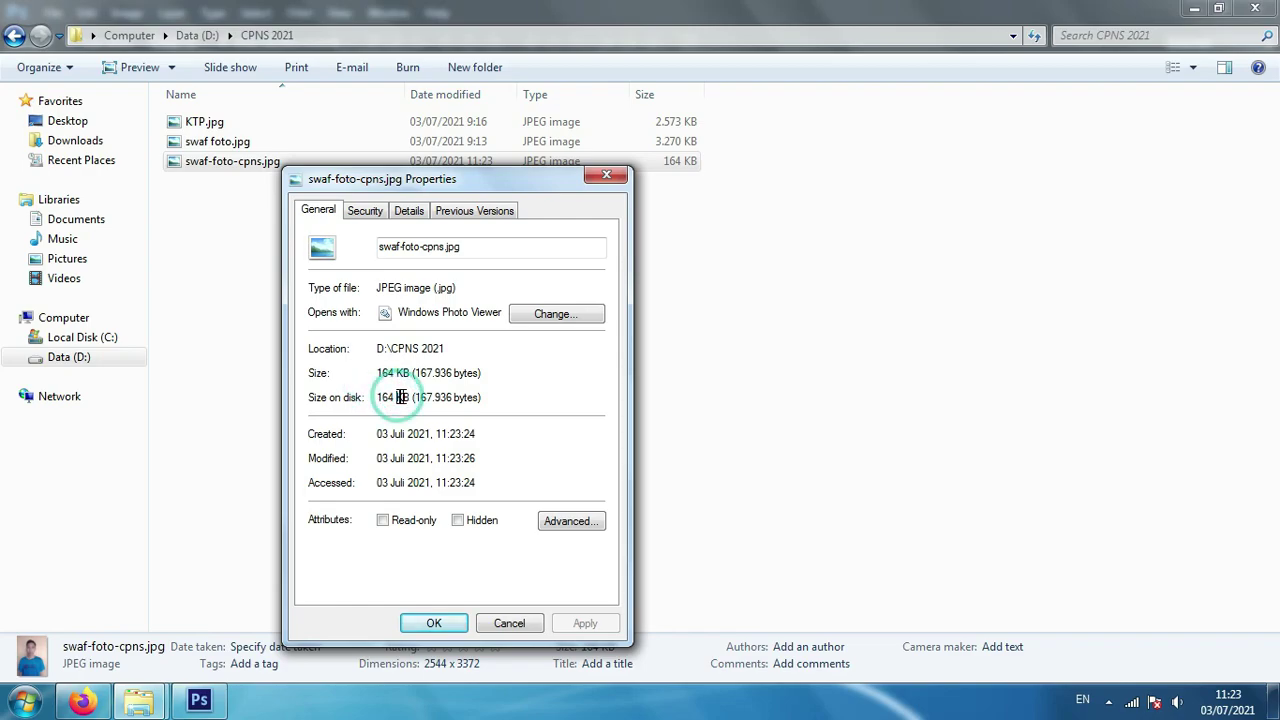
pyautogui.click(606, 176)
pyautogui.doubleClick(222, 165)
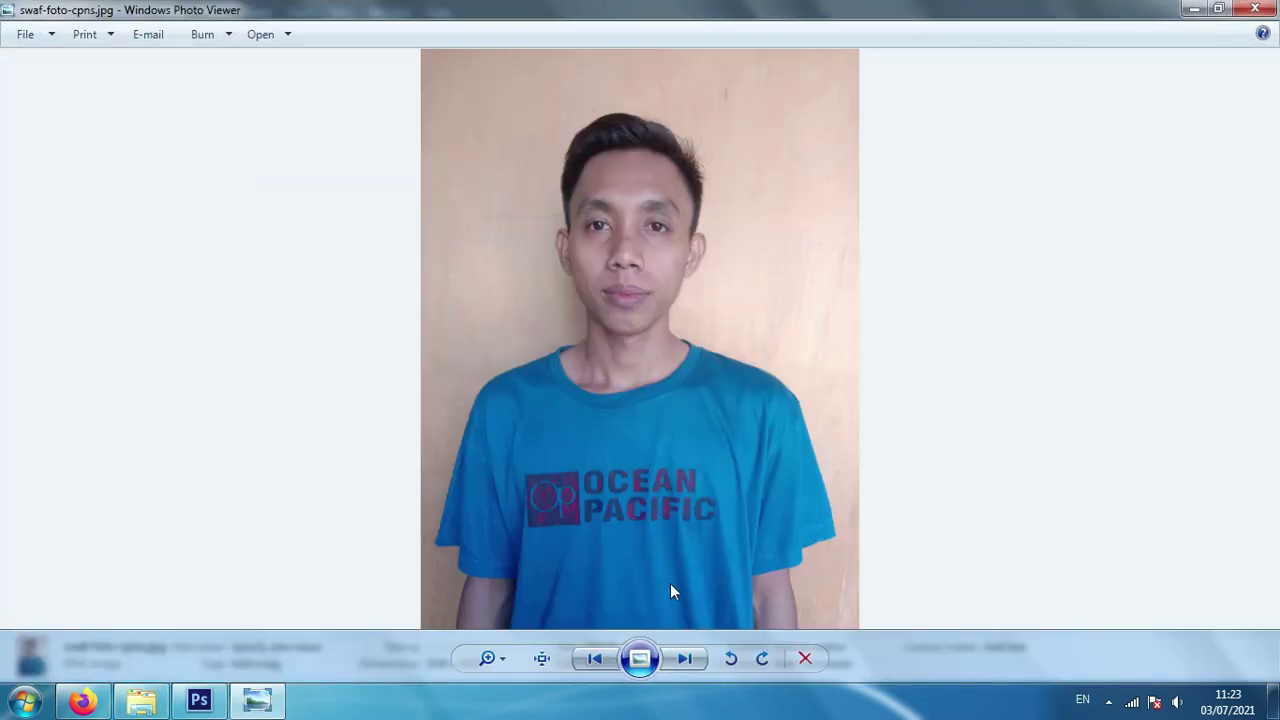
# - Zoom in on the saved passport photo and inspect the top of the head
pyautogui.scroll(1, 694, 431)
pyautogui.scroll(1, 694, 431)
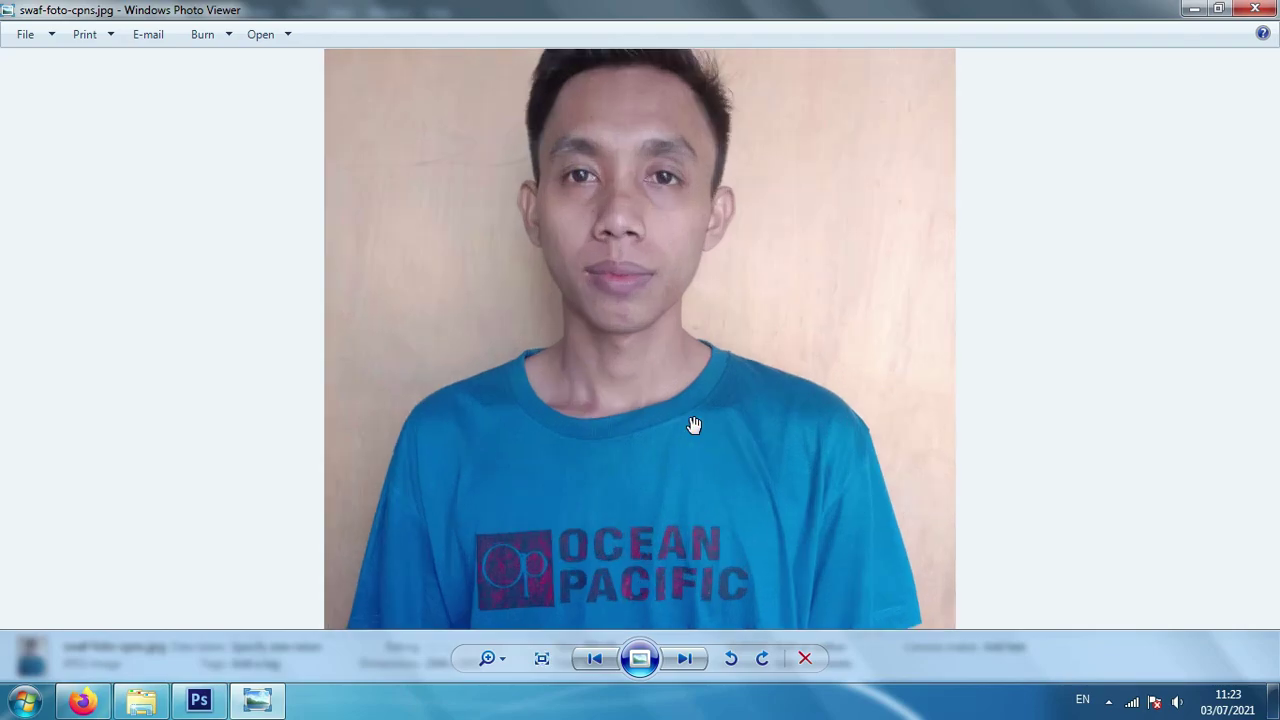
pyautogui.scroll(1, 694, 431)
pyautogui.scroll(1, 694, 425)
pyautogui.scroll(1, 694, 425)
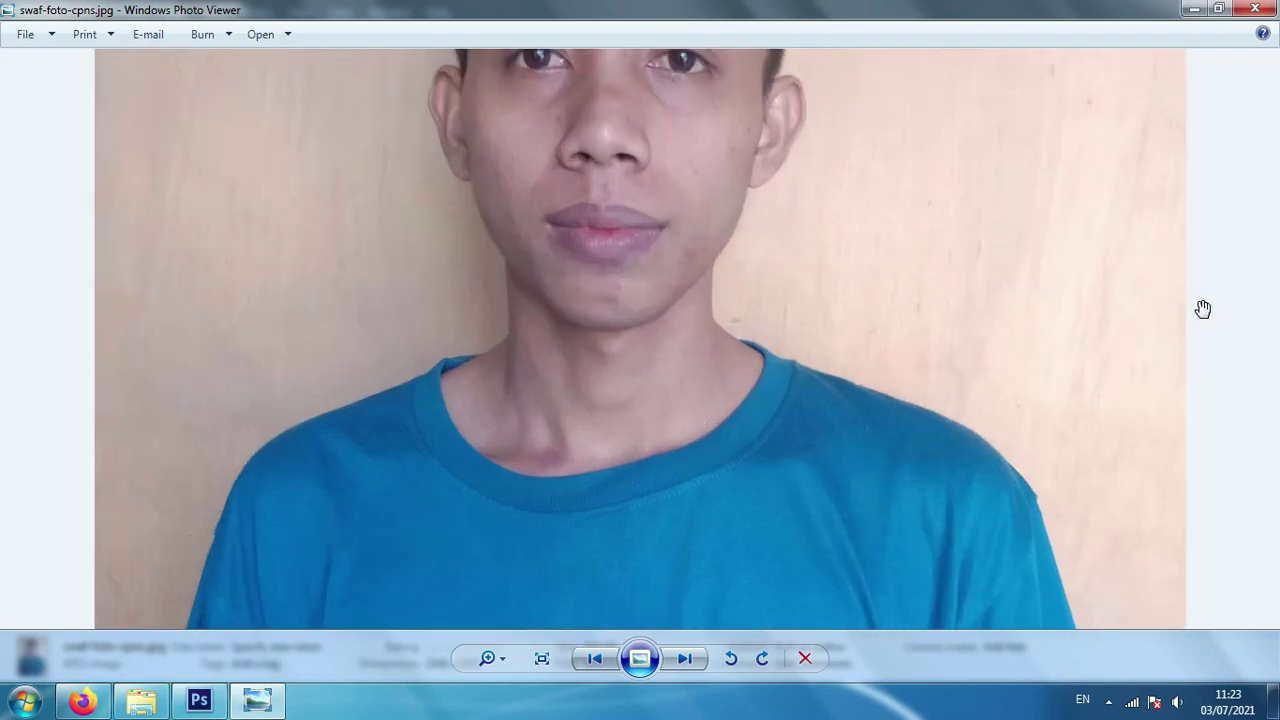
pyautogui.moveTo(1259, 333); pyautogui.dragTo(1211, 420)
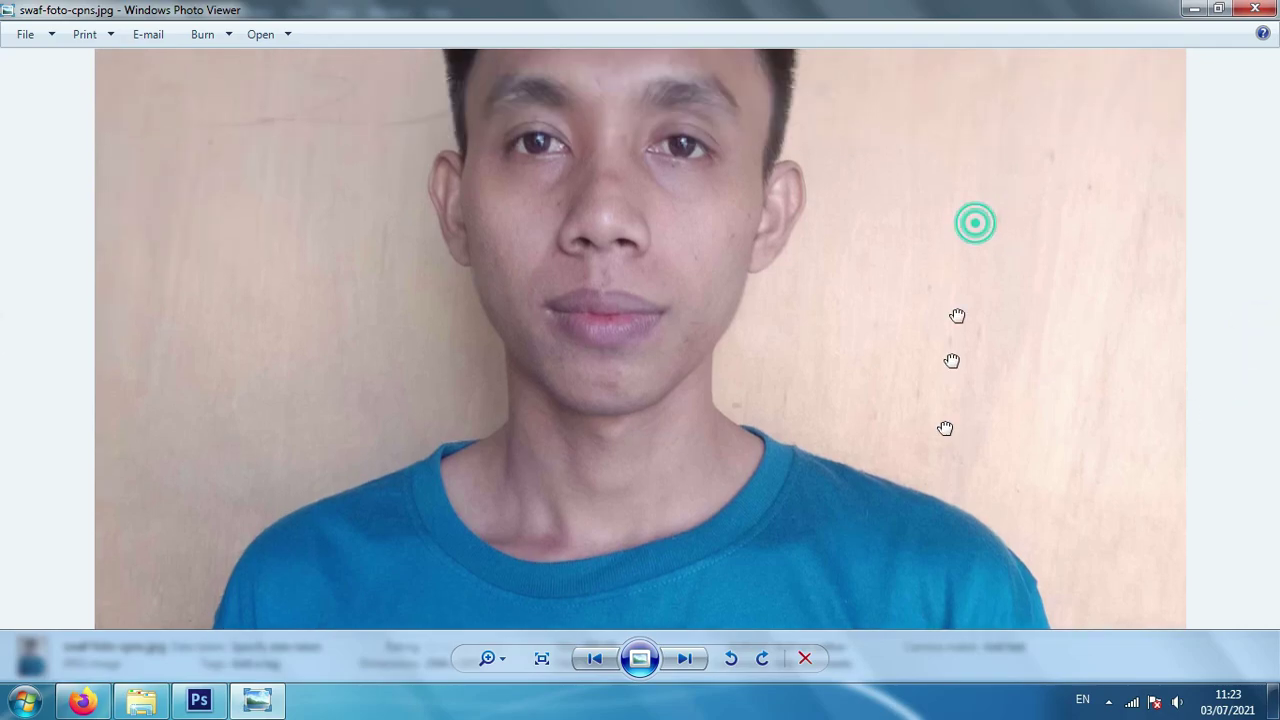
pyautogui.moveTo(974, 220); pyautogui.dragTo(943, 477)
# - Inspect the face and Ocean Pacific shirt logo, then close Photo Viewer
pyautogui.moveTo(940, 540)
pyautogui.mouseDown()
pyautogui.moveTo(928, 314)
pyautogui.moveTo(997, 43)
pyautogui.moveTo(954, 320)
pyautogui.moveTo(997, 193)
pyautogui.mouseUp()
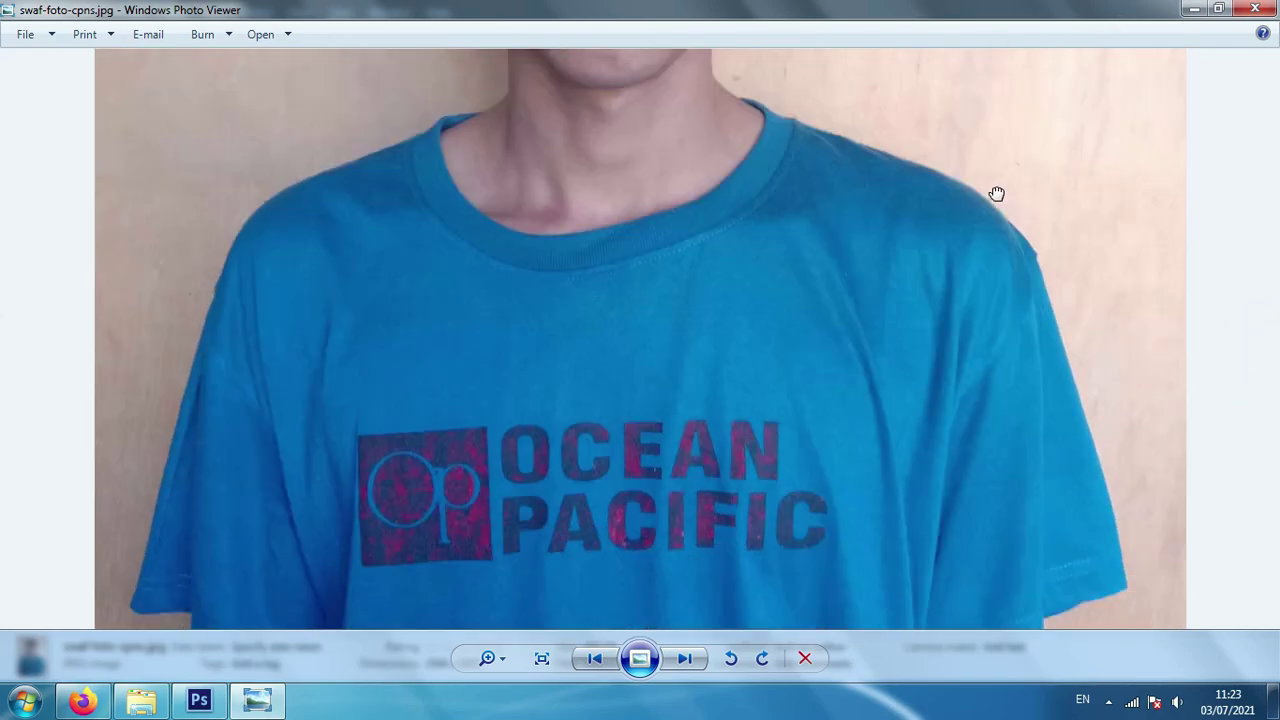
pyautogui.moveTo(771, 400)
pyautogui.mouseDown()
pyautogui.moveTo(903, 63)
pyautogui.moveTo(818, 686)
pyautogui.mouseUp()
pyautogui.moveTo(900, 254)
pyautogui.mouseDown()
pyautogui.moveTo(880, 466)
pyautogui.moveTo(1014, 69)
pyautogui.moveTo(1100, 15)
pyautogui.mouseUp()
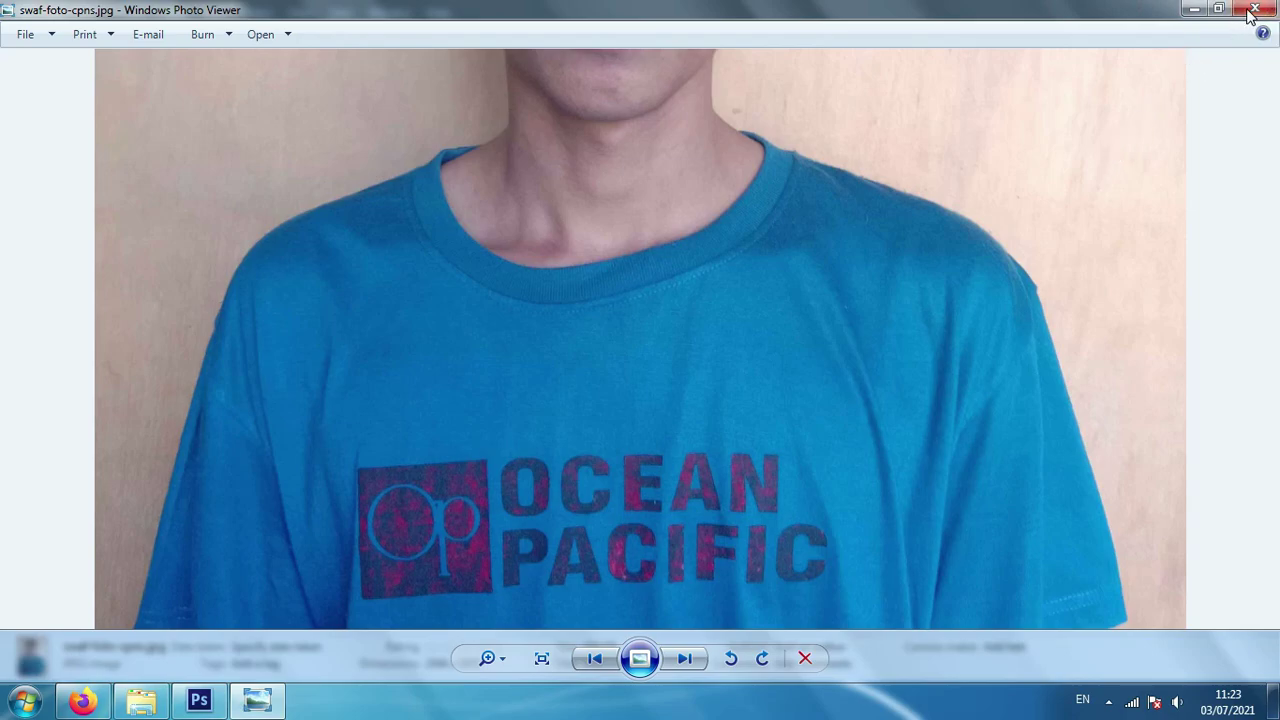
pyautogui.click(1252, 10)
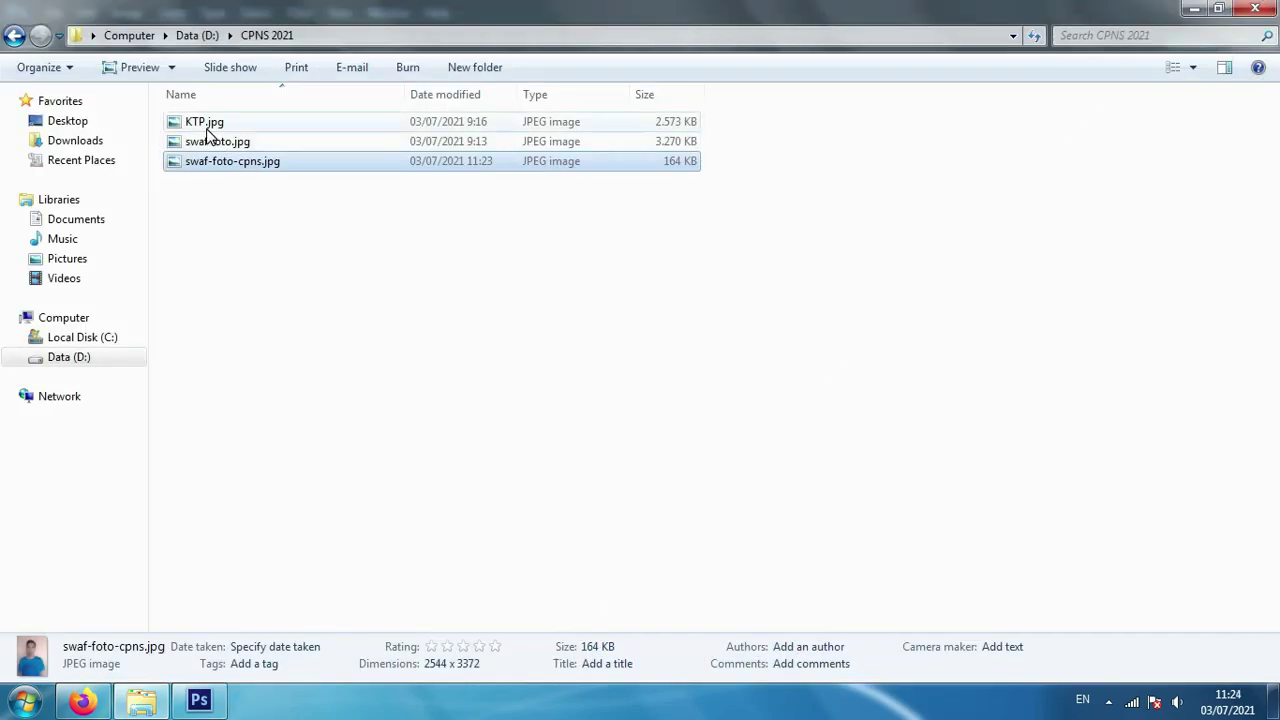
pyautogui.click(205, 122)
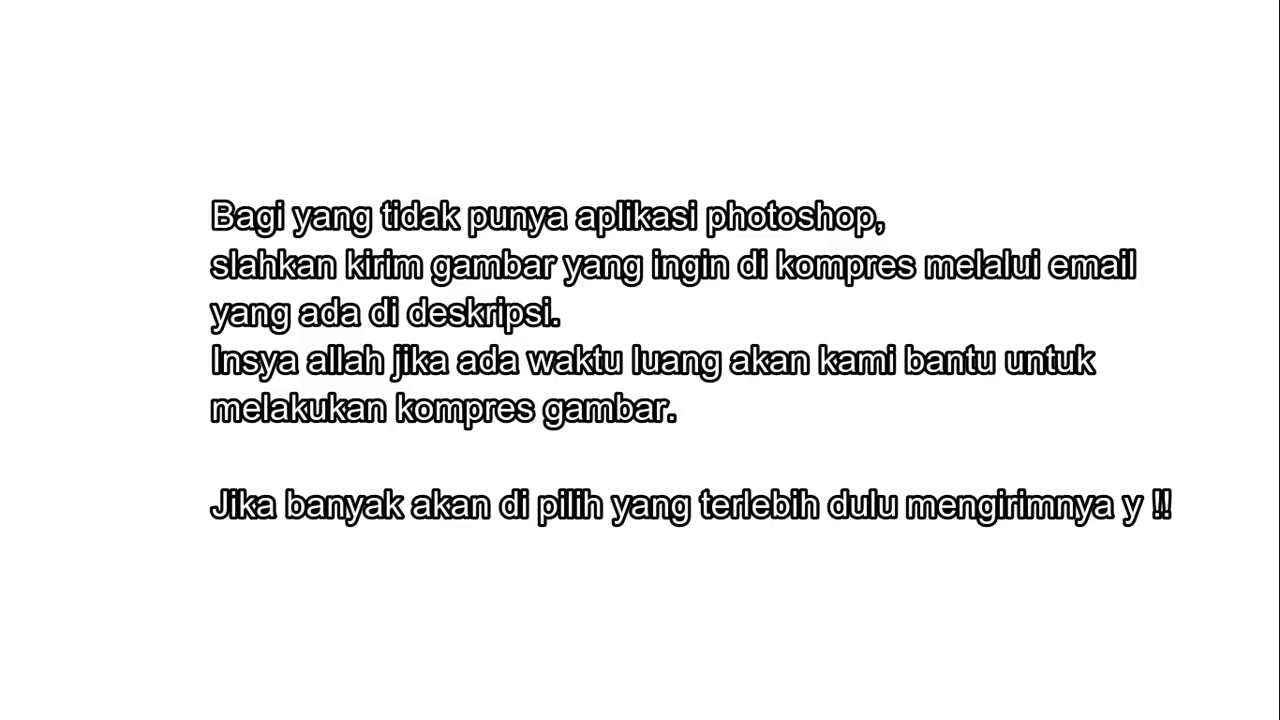